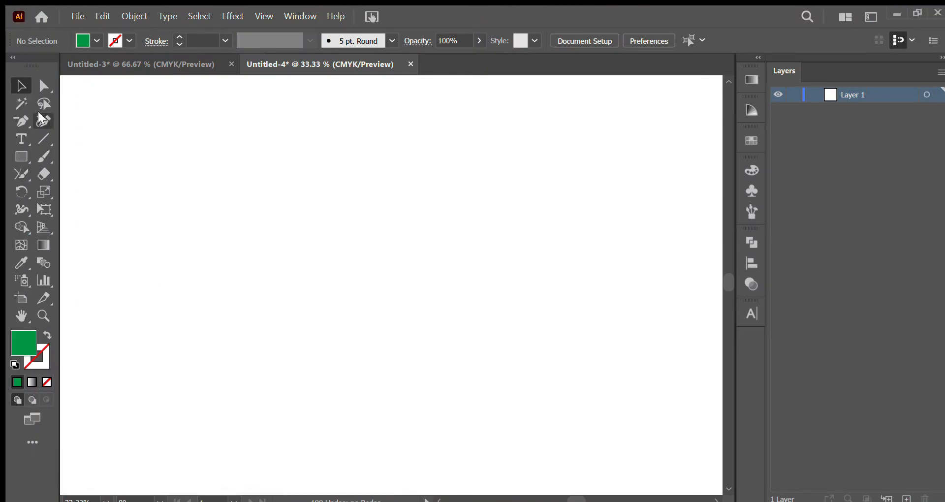
Draw a wide green rectangle and a smaller one inside it, rounding the corners of both to the maximum.
{"action": "left_click", "coordinate": [21, 150]}
{"action": "left_click_drag", "start_coordinate": [251, 178], "coordinate": [465, 329]}
{"action": "left_click_drag", "start_coordinate": [448, 185], "coordinate": [348, 244]}
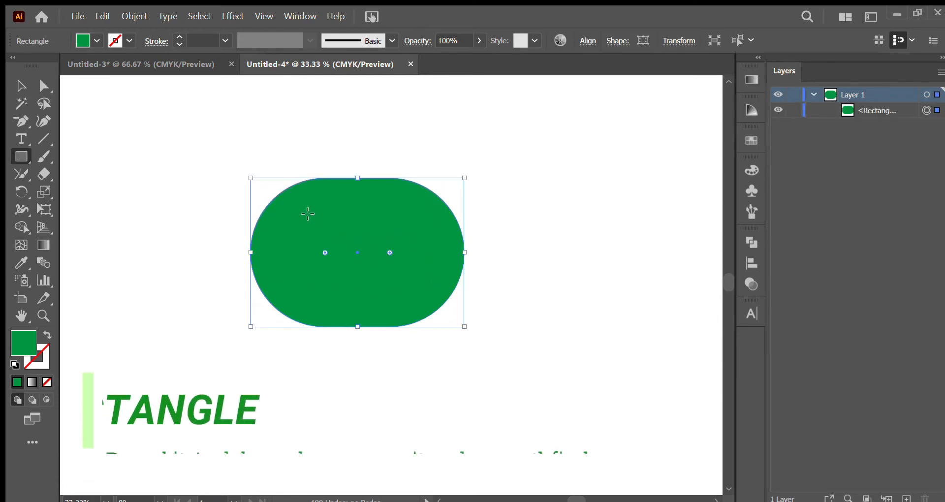
{"action": "left_click_drag", "start_coordinate": [307, 211], "coordinate": [413, 288]}
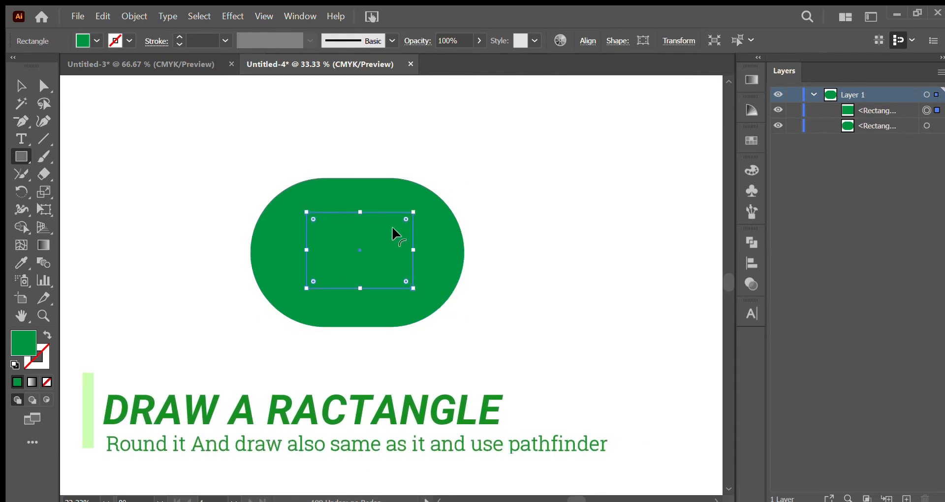
{"action": "left_click_drag", "start_coordinate": [401, 216], "coordinate": [392, 247]}
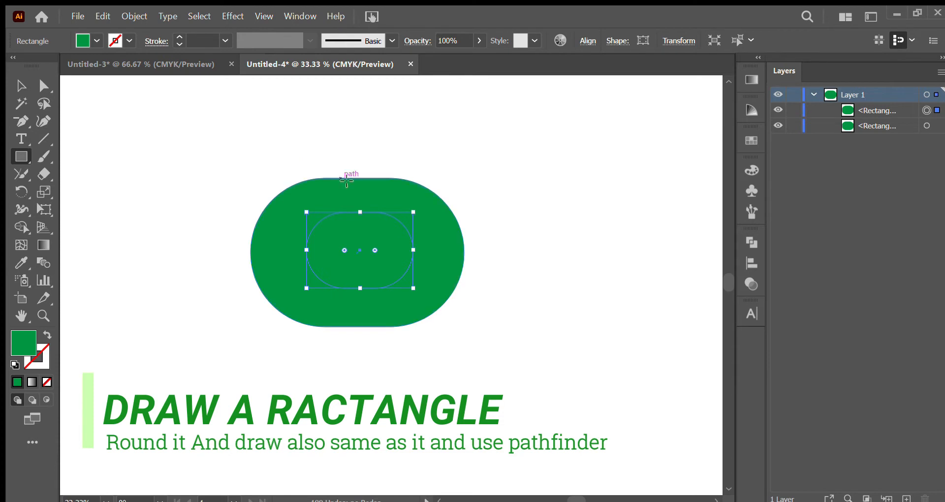
Narrow the outer rounded shape slightly from its right side.
{"action": "key", "text": "v"}
{"action": "left_click", "coordinate": [366, 193]}
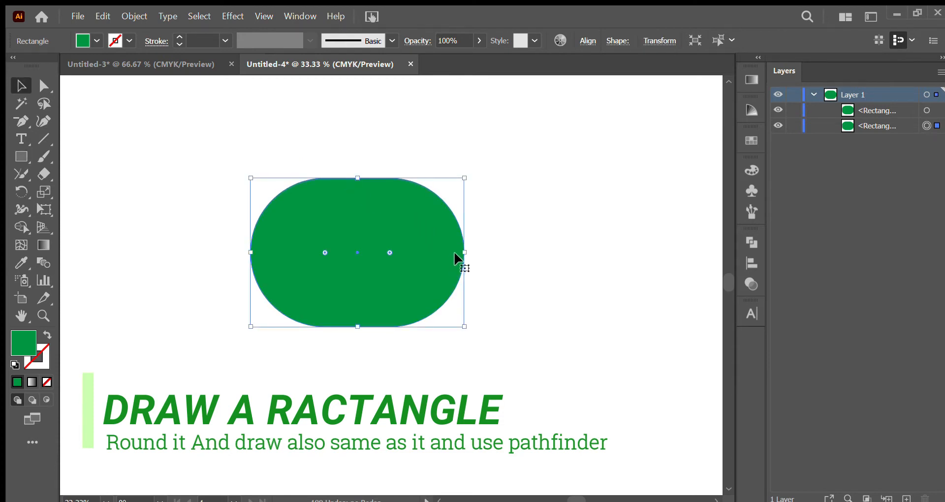
{"action": "left_click_drag", "start_coordinate": [465, 252], "coordinate": [453, 253]}
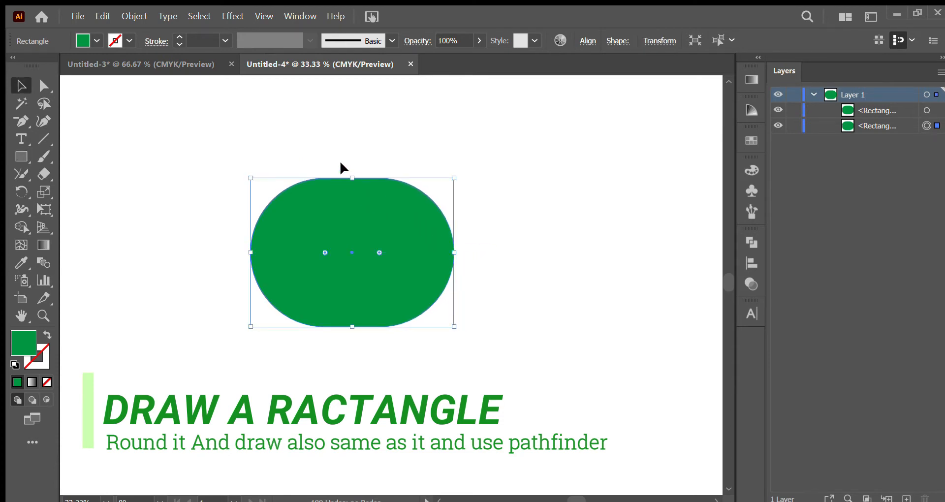
Center the two rounded shapes on each other and cut the inner one out of the outer, leaving a locked ring.
{"action": "left_click_drag", "start_coordinate": [275, 128], "coordinate": [434, 291]}
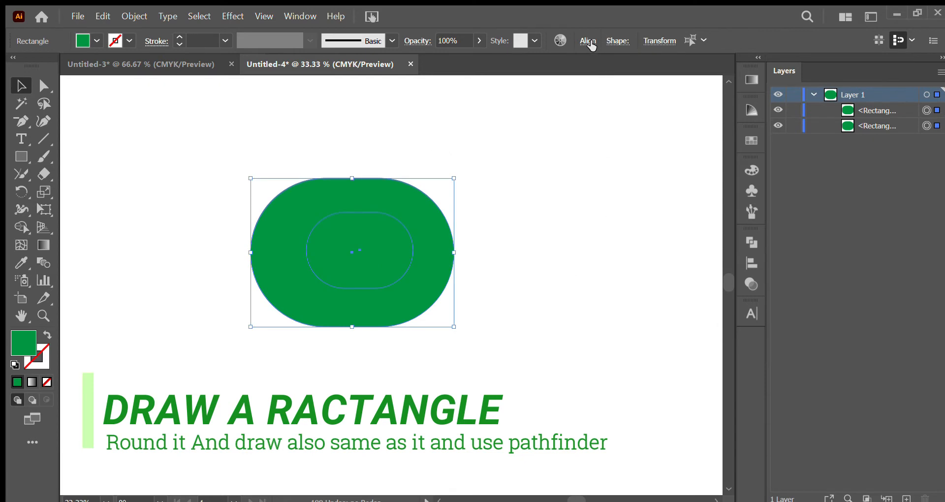
{"action": "left_click", "coordinate": [449, 75]}
{"action": "left_click", "coordinate": [545, 81]}
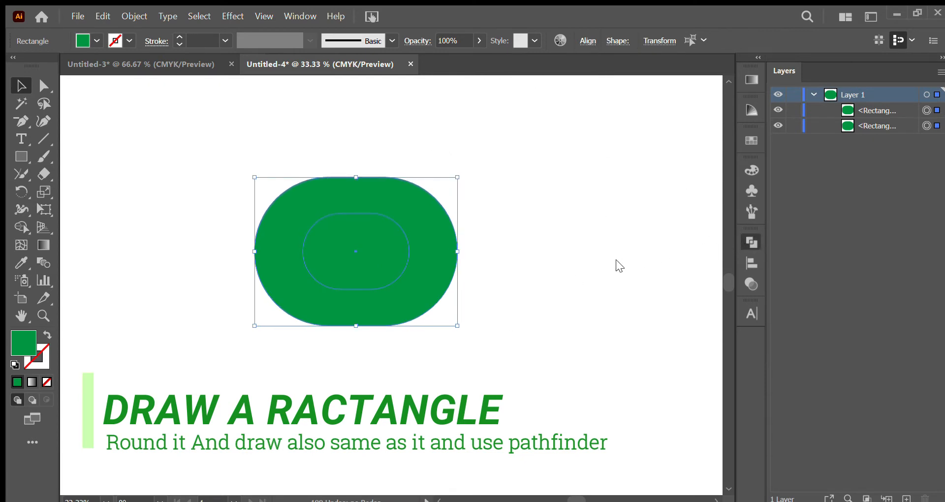
{"action": "key", "text": "ctrl+8"}
{"action": "left_click", "coordinate": [414, 138]}
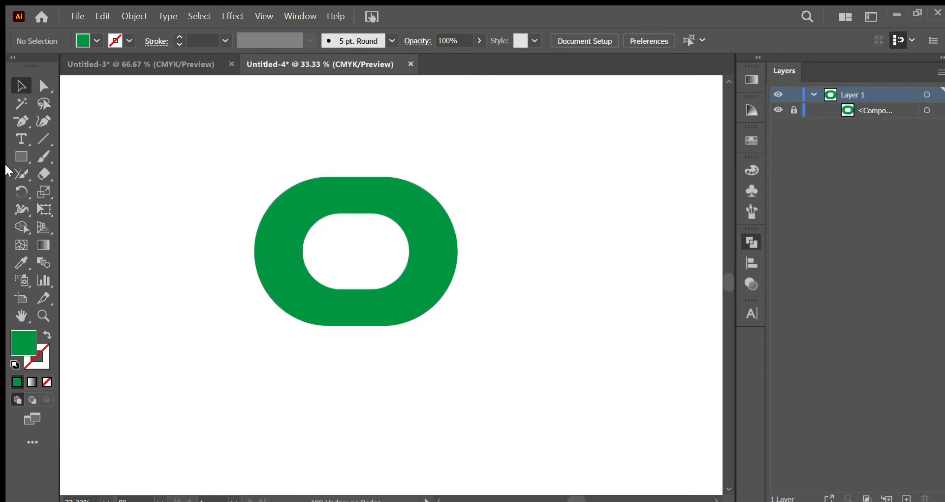
Draw a curve with the Pen tool from the hole's upper-right edge to the ring's right edge, and move it outside the ring.
{"action": "key", "text": "p"}
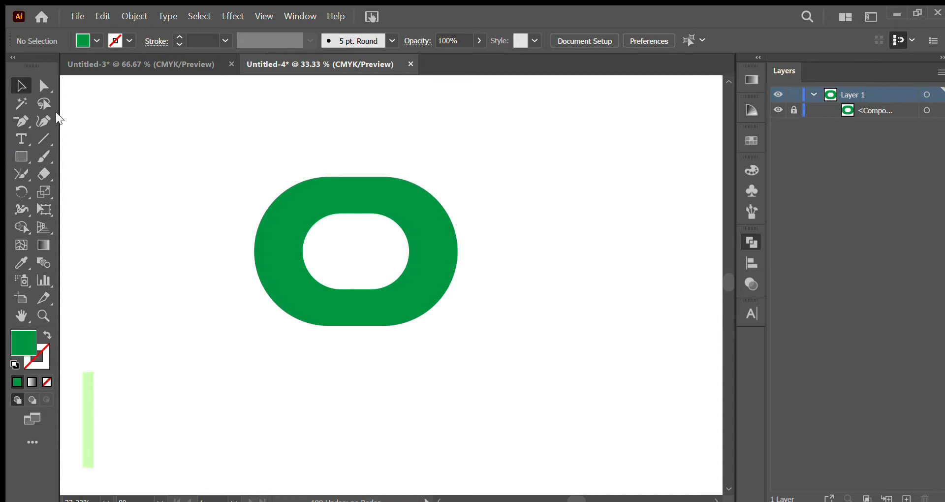
{"action": "left_click", "coordinate": [389, 216]}
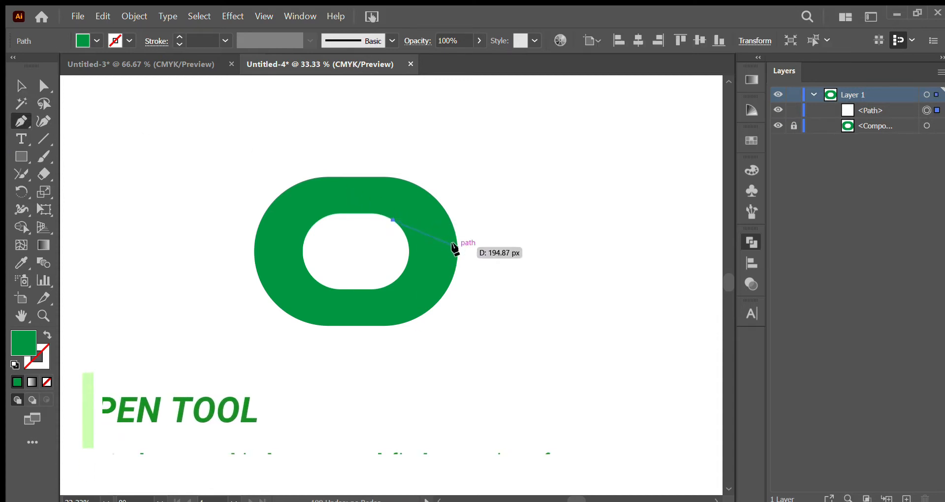
{"action": "left_click_drag", "start_coordinate": [458, 247], "coordinate": [475, 246]}
{"action": "key", "text": "v"}
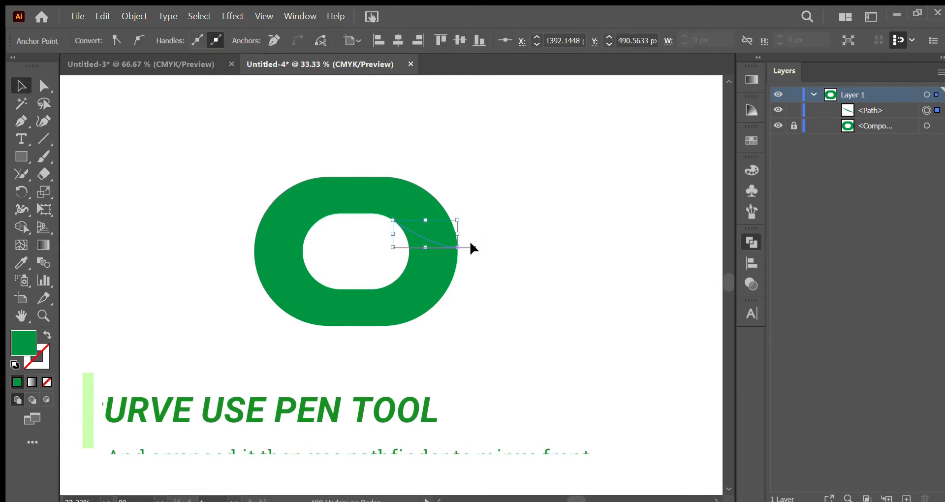
{"action": "left_click_drag", "start_coordinate": [420, 230], "coordinate": [485, 191]}
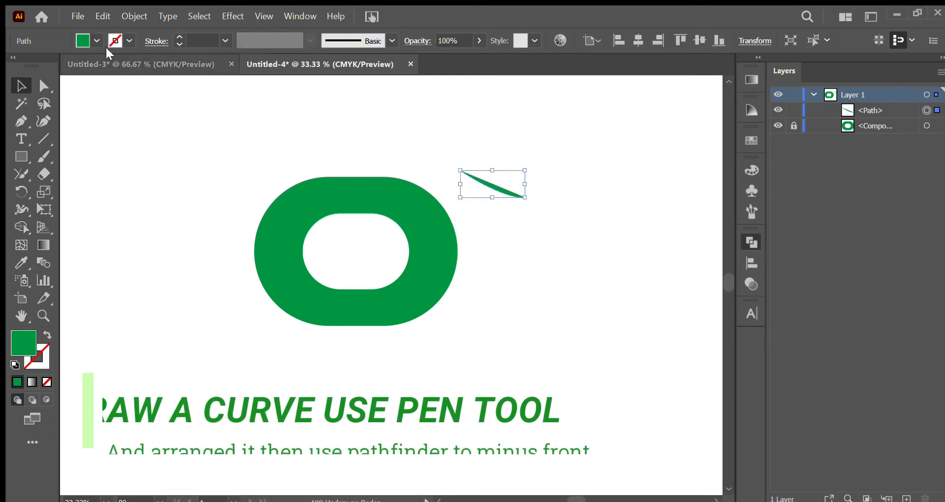
Give the curve a white fill and a 2 pt black stroke.
{"action": "left_click", "coordinate": [41, 65]}
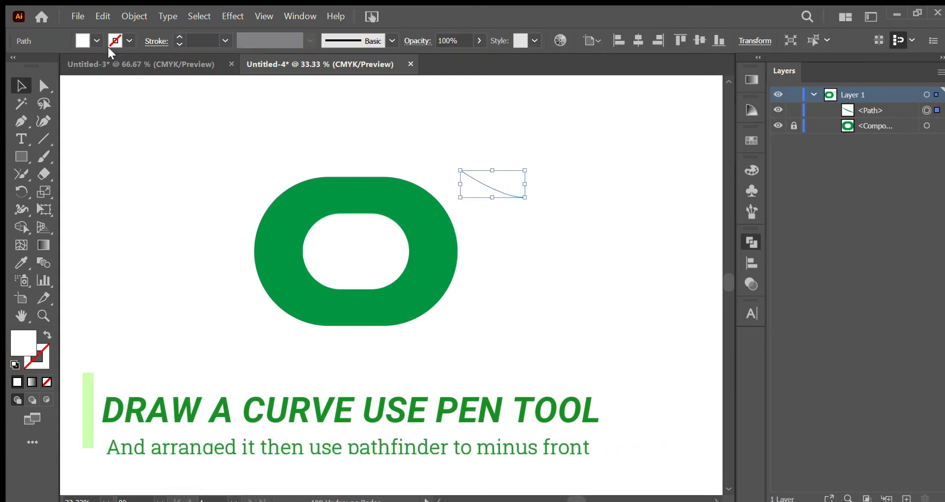
{"action": "left_click", "coordinate": [176, 34]}
{"action": "left_click", "coordinate": [176, 35]}
{"action": "left_click", "coordinate": [176, 34]}
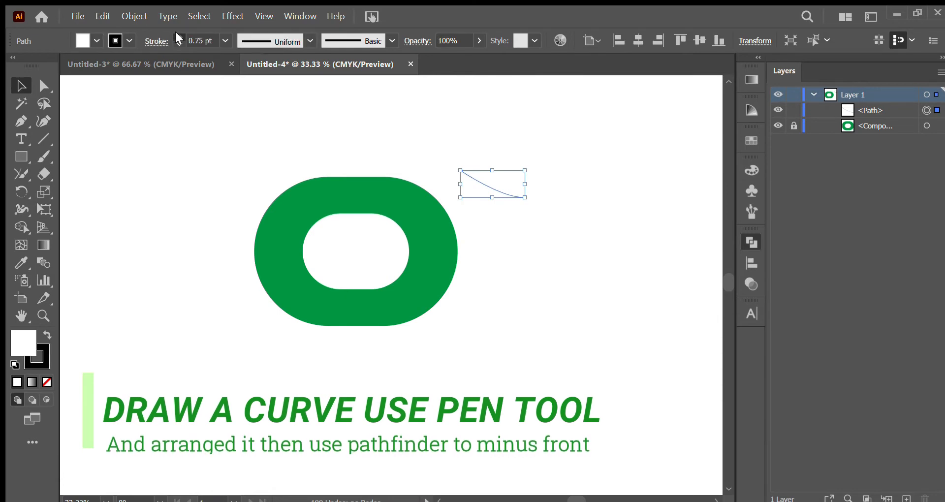
{"action": "left_click", "coordinate": [177, 35]}
{"action": "left_click", "coordinate": [176, 35]}
{"action": "left_click", "coordinate": [177, 34]}
{"action": "left_click", "coordinate": [176, 35]}
{"action": "left_click", "coordinate": [176, 35]}
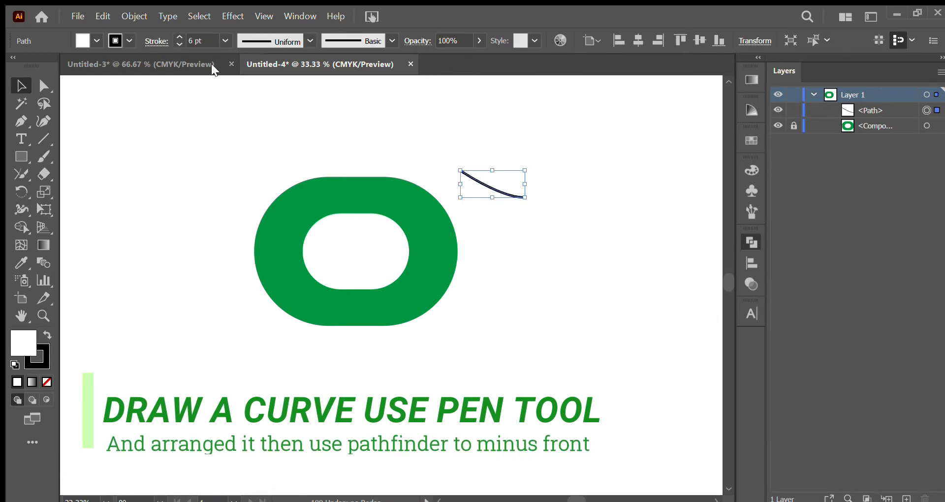
{"action": "left_click", "coordinate": [179, 43]}
{"action": "left_click", "coordinate": [179, 43]}
{"action": "left_click", "coordinate": [179, 43]}
{"action": "left_click", "coordinate": [179, 43]}
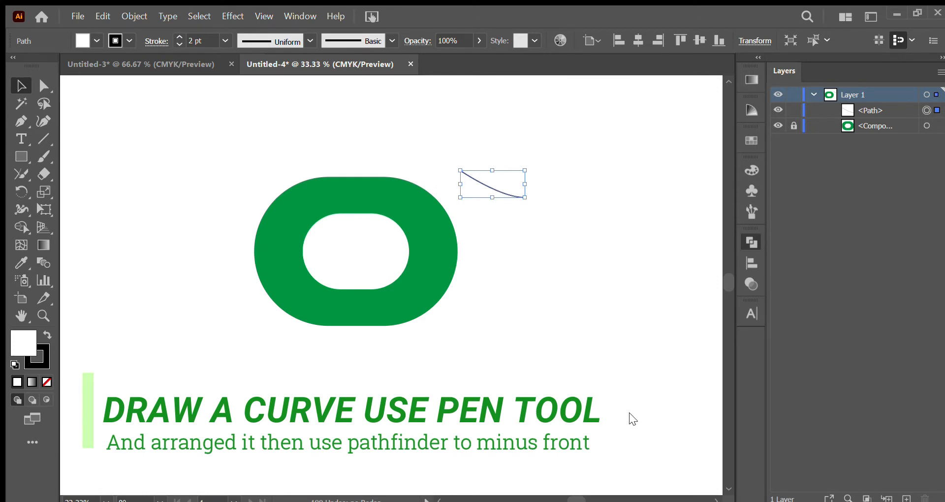
Make a vertically mirrored copy of the curve and place it just below the original.
{"action": "key", "text": "ctrl+d"}
{"action": "left_click", "coordinate": [407, 371]}
{"action": "left_click_drag", "start_coordinate": [482, 180], "coordinate": [485, 215]}
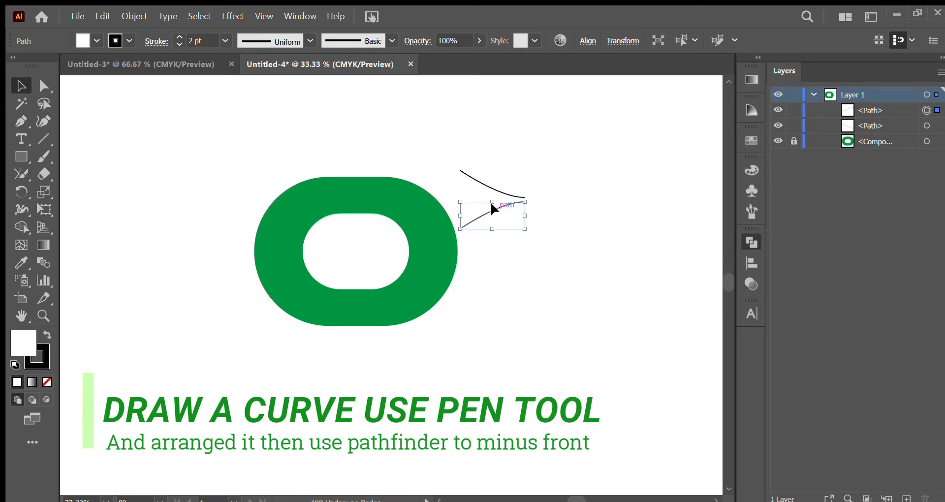
Remove the fill from both curves and join their open ends with the Pen tool into one closed shape.
{"action": "left_click_drag", "start_coordinate": [496, 167], "coordinate": [544, 193]}
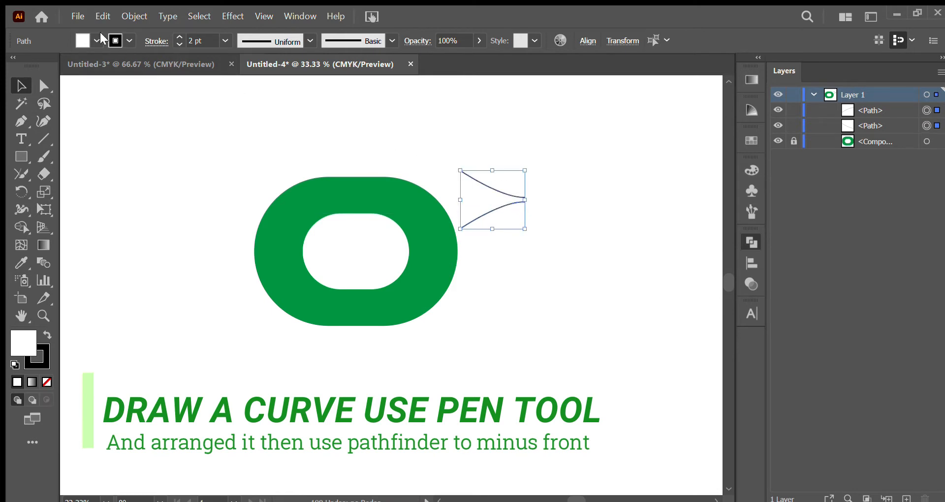
{"action": "key", "text": "slash"}
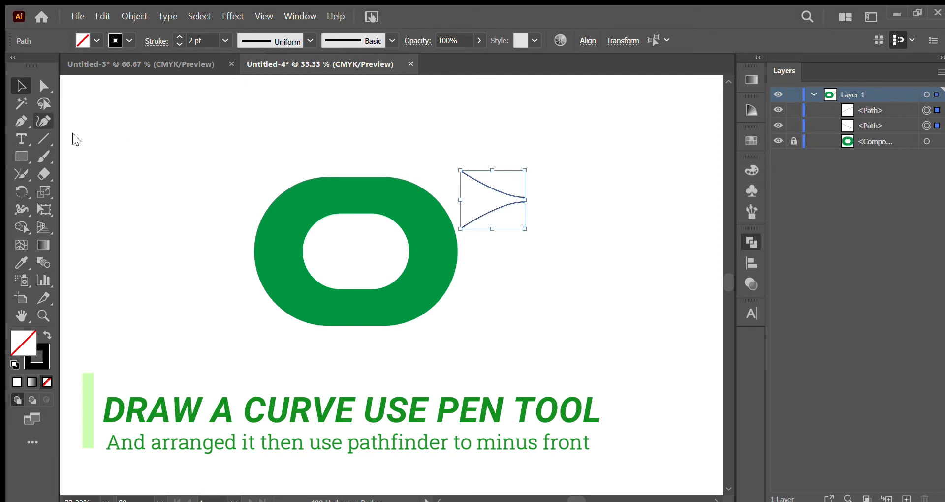
{"action": "left_click", "coordinate": [18, 123]}
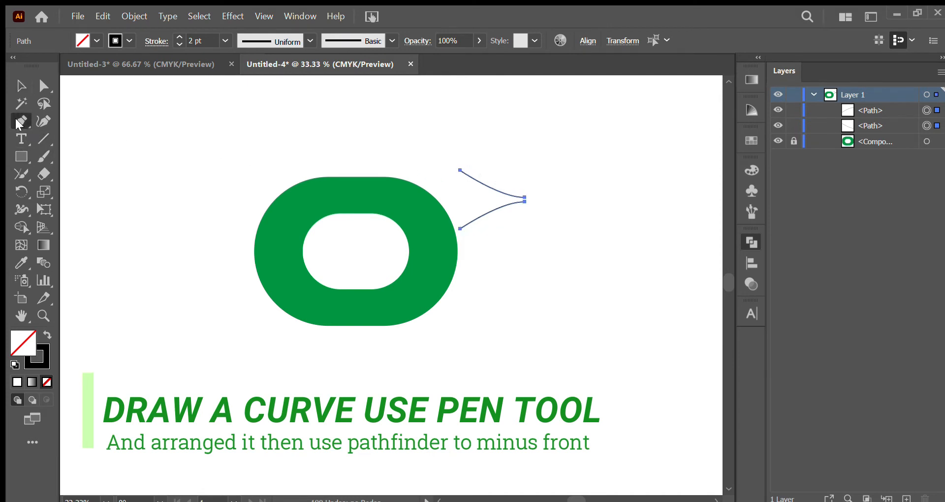
{"action": "left_click", "coordinate": [460, 170]}
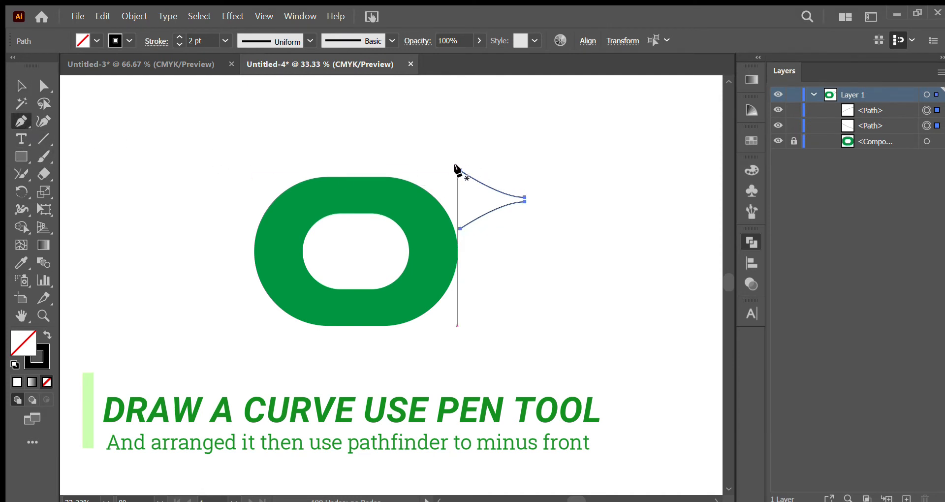
{"action": "left_click", "coordinate": [460, 228]}
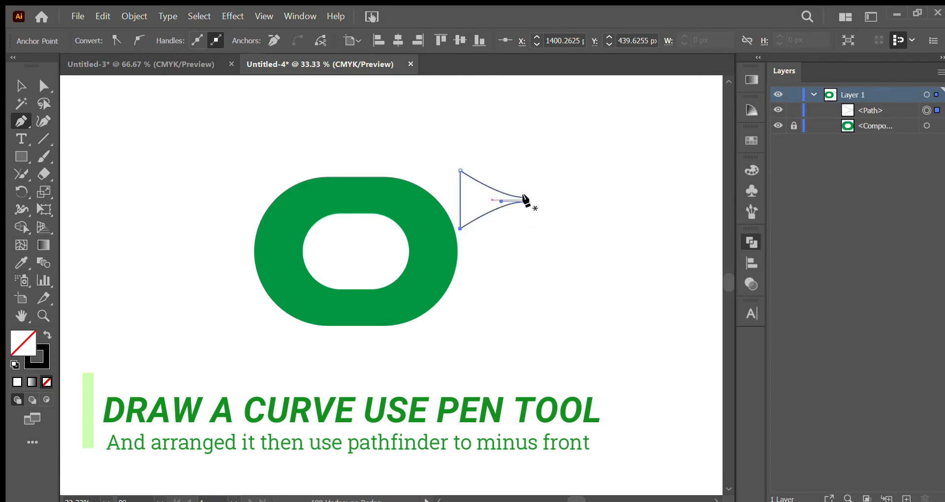
{"action": "left_click", "coordinate": [524, 198]}
{"action": "left_click", "coordinate": [521, 201]}
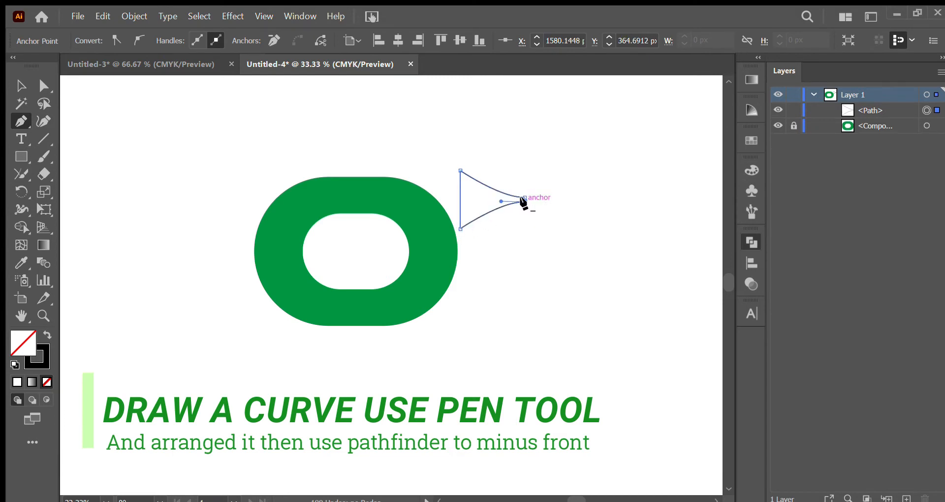
Move the closed curved shape over the ring's right side and widen it to span from the hole to past the outer edge.
{"action": "key", "text": "v"}
{"action": "left_click", "coordinate": [480, 186]}
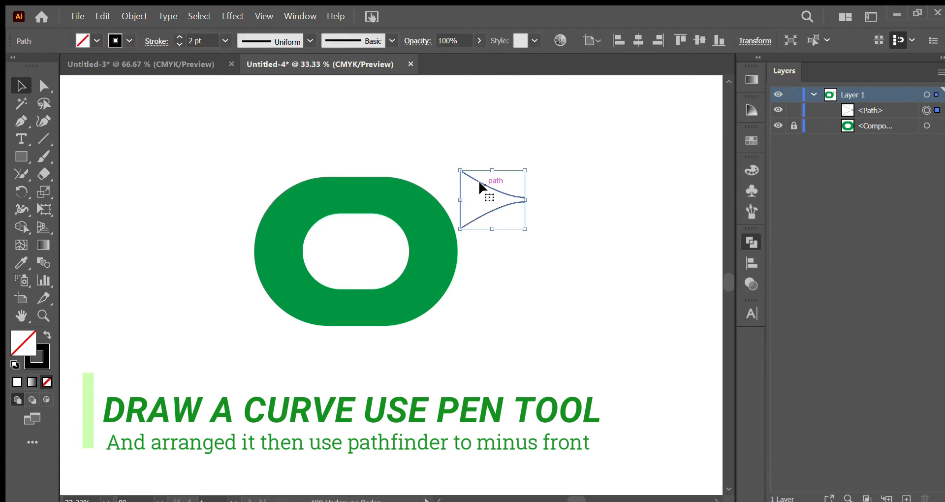
{"action": "left_click_drag", "start_coordinate": [480, 186], "coordinate": [413, 229]}
{"action": "key", "text": "ctrl+equal"}
{"action": "key", "text": "ctrl+equal"}
{"action": "key", "text": "ctrl+equal"}
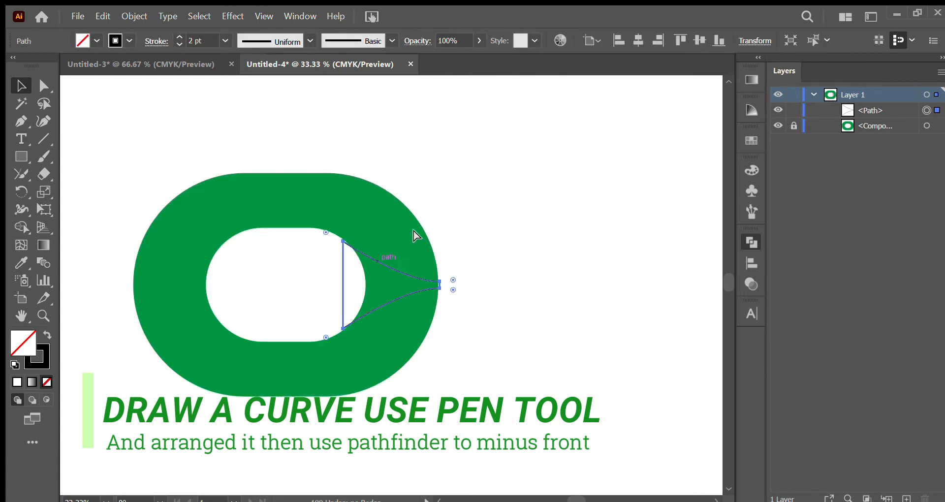
{"action": "scroll", "coordinate": [316, 221], "scroll_direction": "down", "scroll_amount": 2}
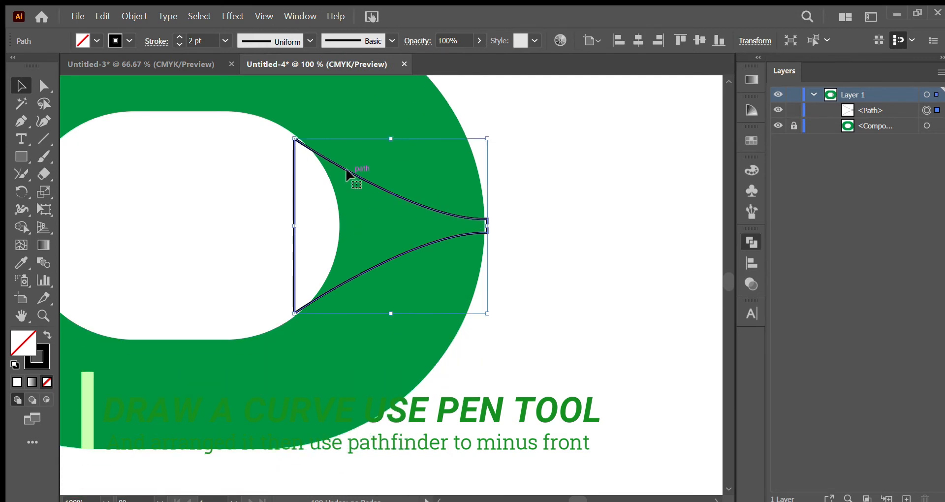
{"action": "left_click_drag", "start_coordinate": [346, 167], "coordinate": [354, 167]}
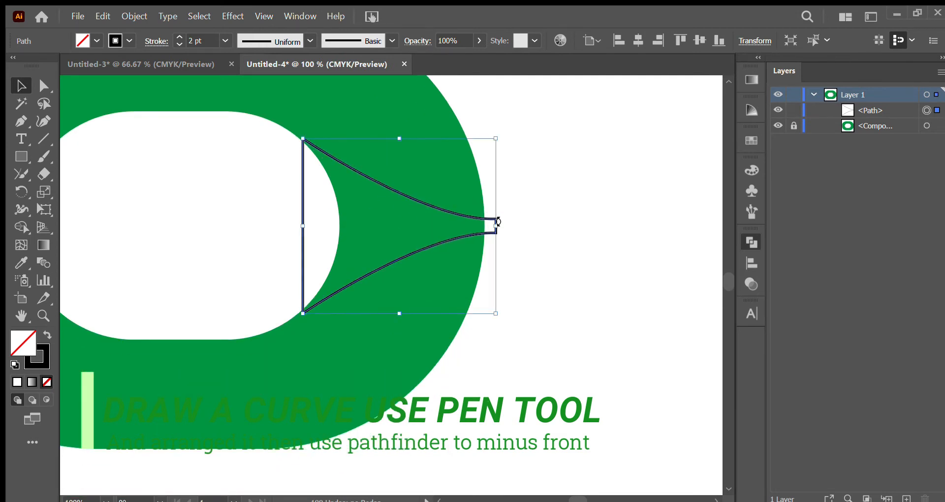
{"action": "left_click_drag", "start_coordinate": [303, 228], "coordinate": [298, 229]}
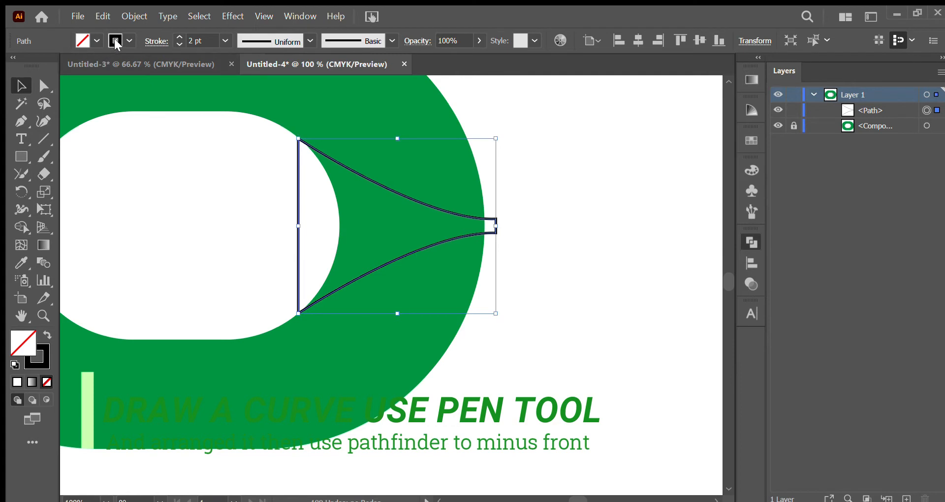
Remove the curved shape's stroke and subtract the shape from the unlocked ring to open its right side.
{"action": "left_click", "coordinate": [10, 62]}
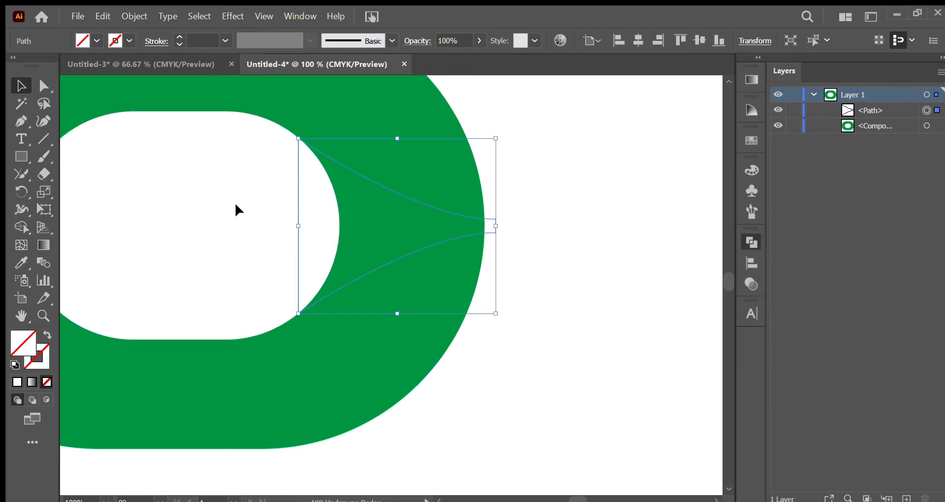
{"action": "left_click_drag", "start_coordinate": [203, 205], "coordinate": [585, 273]}
{"action": "left_click", "coordinate": [598, 269]}
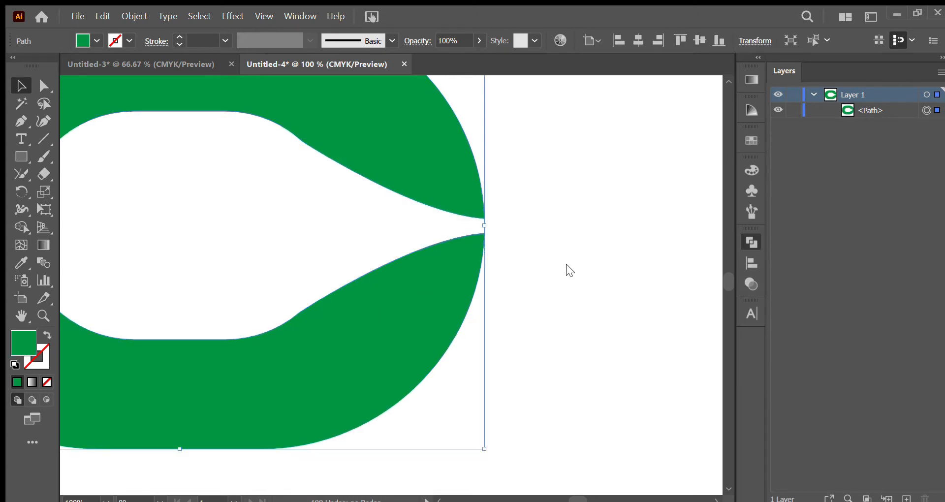
Duplicate the open C shape, rotate the copy so its opening points up, and overlap it with the original's left part.
{"action": "key", "text": "ctrl+minus"}
{"action": "key", "text": "ctrl+minus"}
{"action": "key", "text": "ctrl+minus"}
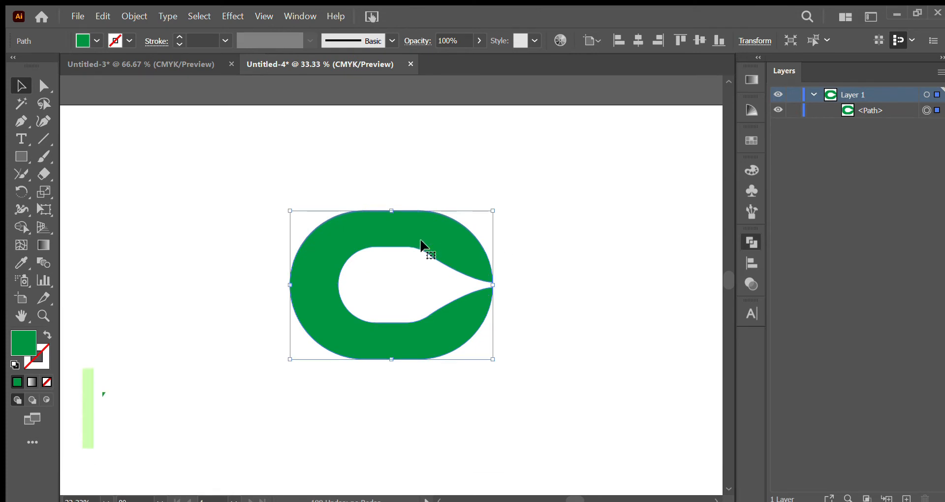
{"action": "left_click_drag", "start_coordinate": [422, 245], "coordinate": [313, 240]}
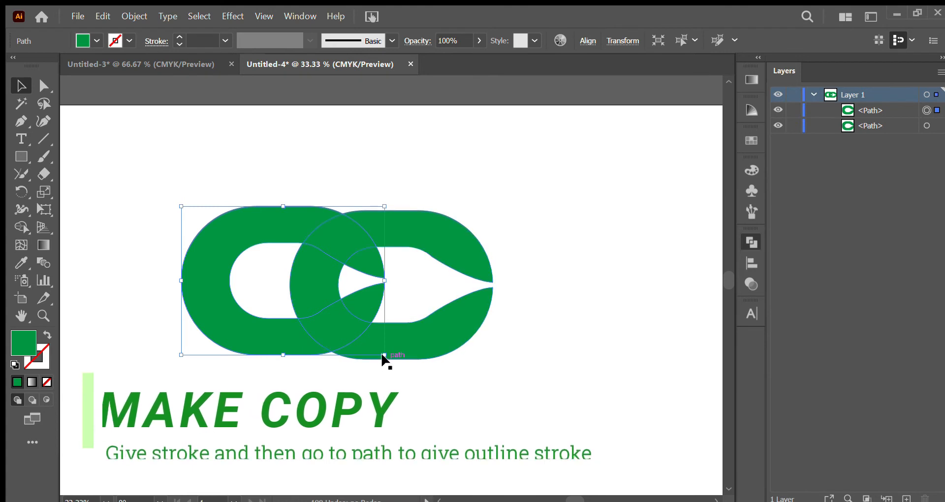
{"action": "left_click_drag", "start_coordinate": [178, 361], "coordinate": [367, 392]}
{"action": "left_click_drag", "start_coordinate": [330, 292], "coordinate": [370, 248]}
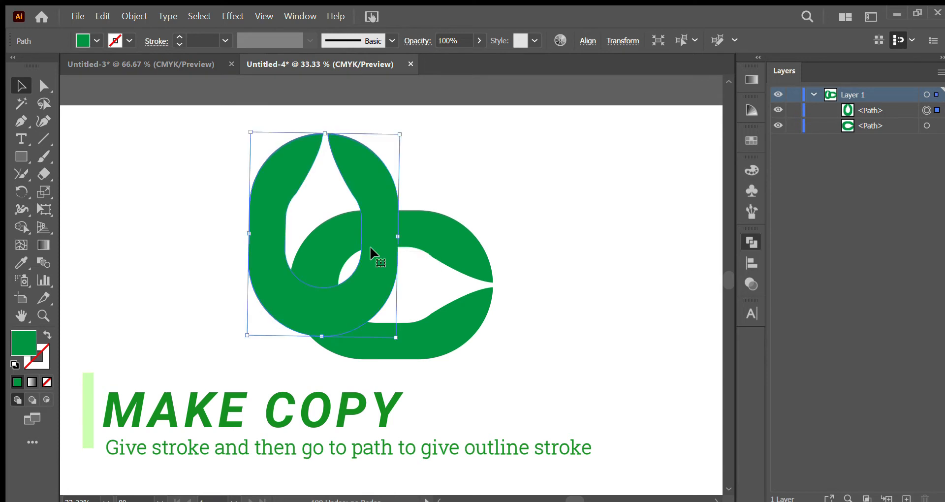
Apply a 21 pt black stroke to both overlapping C shapes.
{"action": "left_click_drag", "start_coordinate": [220, 159], "coordinate": [539, 371]}
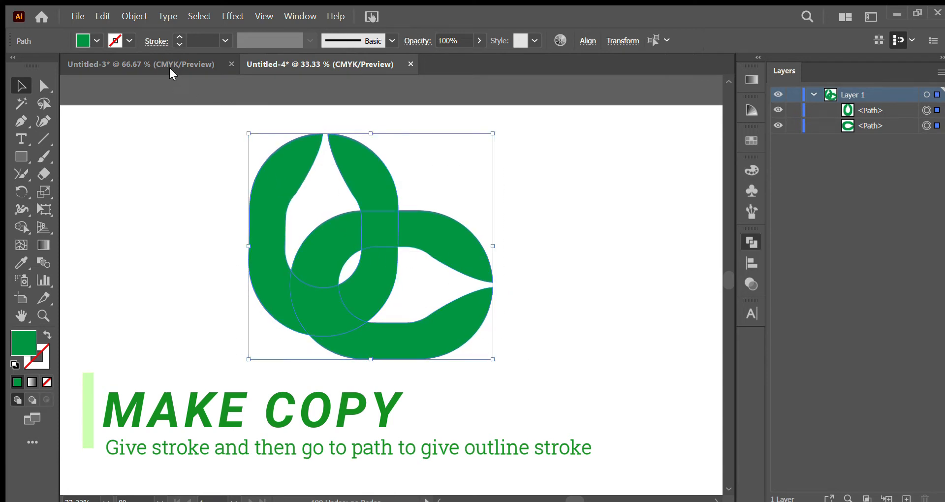
{"action": "left_click", "coordinate": [178, 37]}
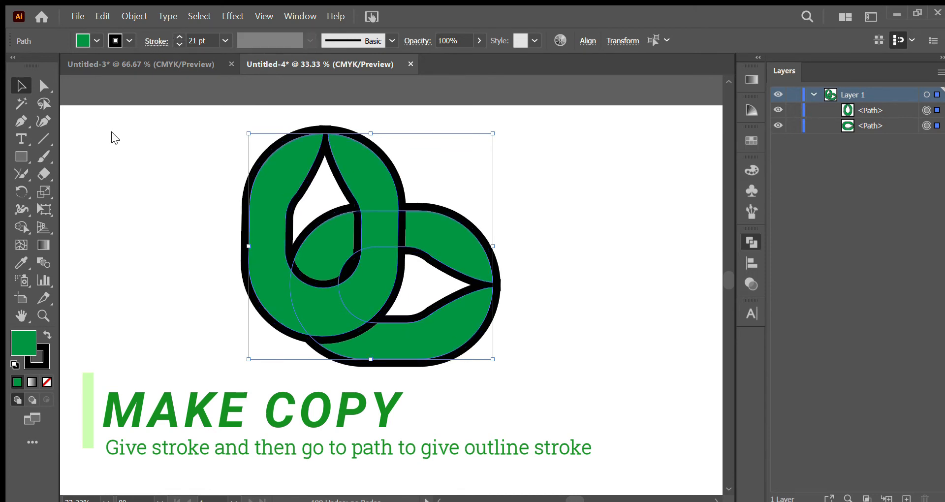
Send the upright C shape behind the other one, and outline the strokes of both shapes.
{"action": "left_click", "coordinate": [564, 189]}
{"action": "left_click", "coordinate": [358, 190]}
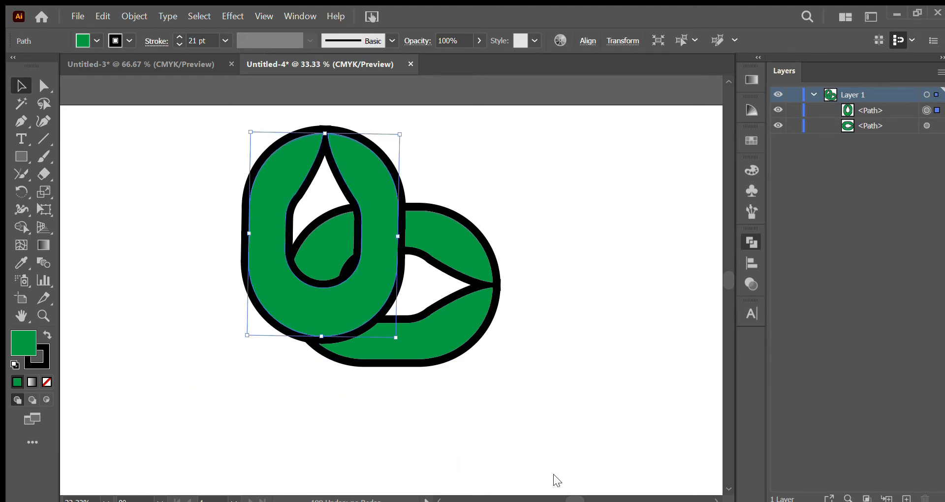
{"action": "key", "text": "ctrl+shift+bracketleft"}
{"action": "left_click_drag", "start_coordinate": [208, 146], "coordinate": [480, 360]}
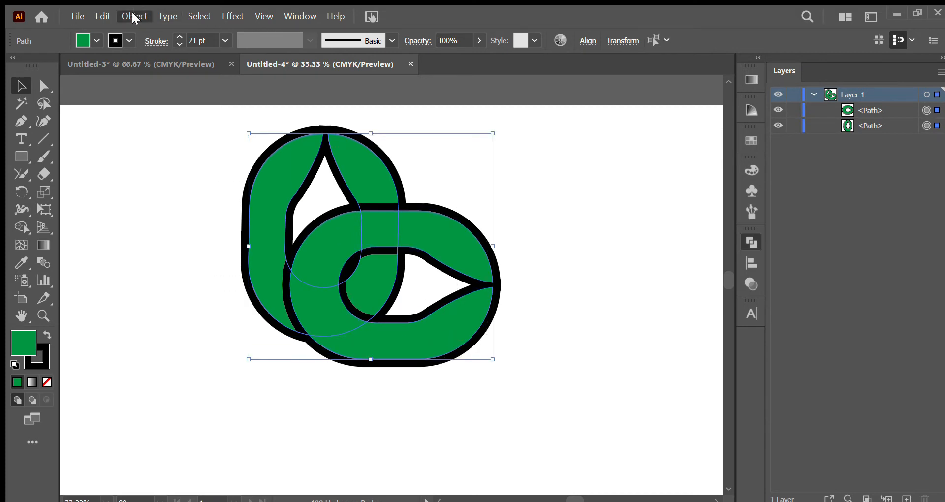
{"action": "left_click", "coordinate": [372, 367]}
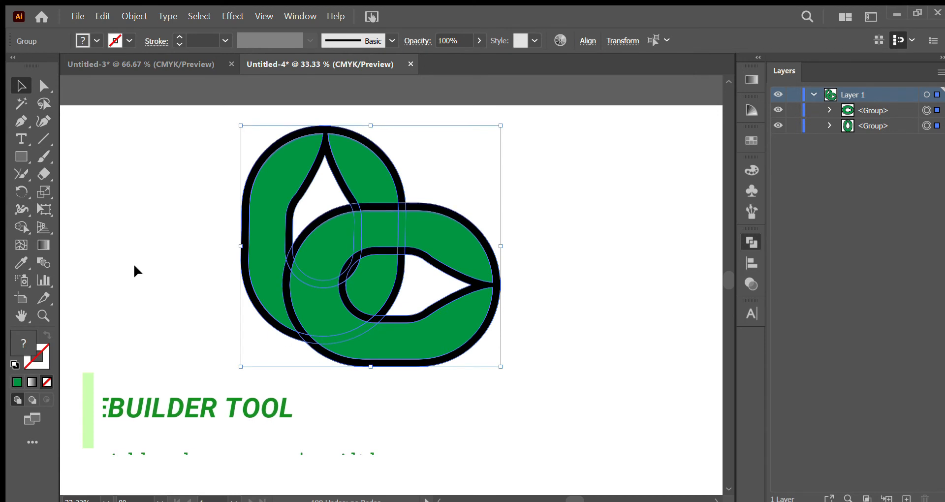
With the Shape Builder, merge the front C's green regions and delete the upright shape's green regions, including the one inside the front hole.
{"action": "left_click", "coordinate": [18, 228]}
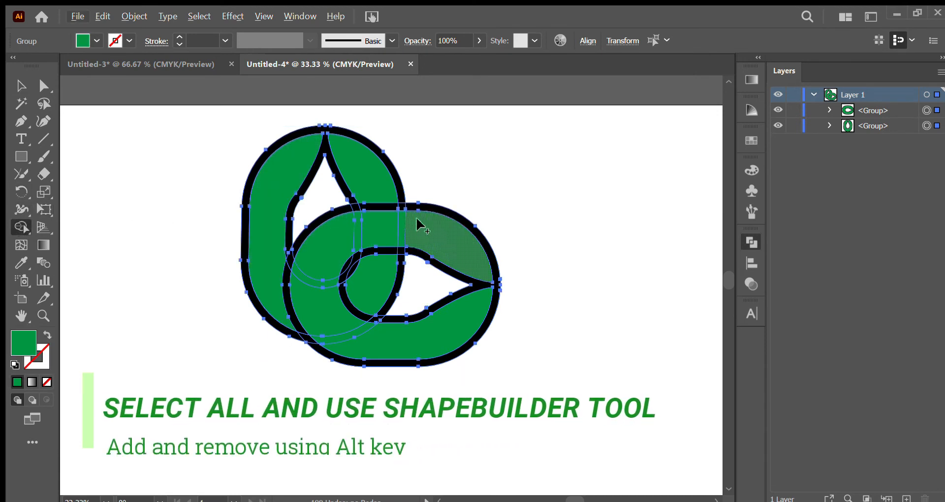
{"action": "mouse_move", "coordinate": [374, 229]}
{"action": "left_mouse_down"}
{"action": "mouse_move", "coordinate": [325, 243]}
{"action": "mouse_move", "coordinate": [317, 264]}
{"action": "mouse_move", "coordinate": [315, 304]}
{"action": "mouse_move", "coordinate": [327, 324]}
{"action": "mouse_move", "coordinate": [365, 338]}
{"action": "left_mouse_up"}
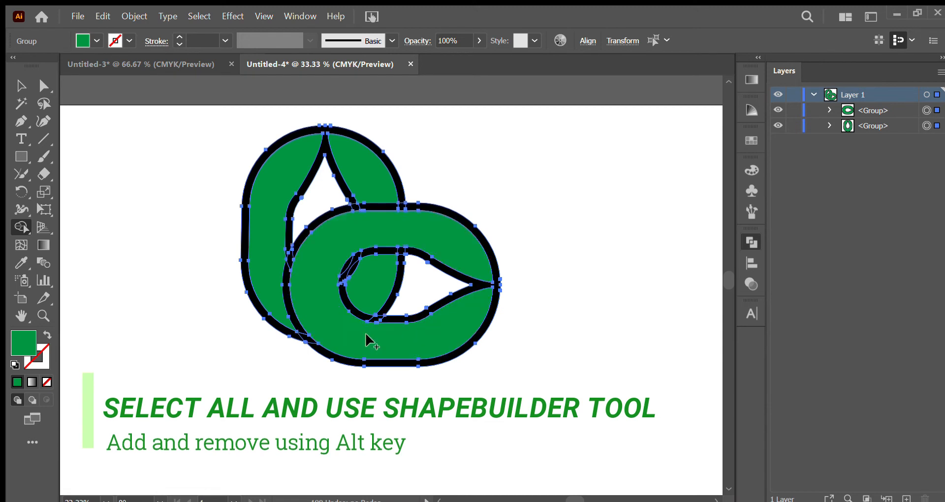
{"action": "left_click", "coordinate": [271, 212], "text": "alt"}
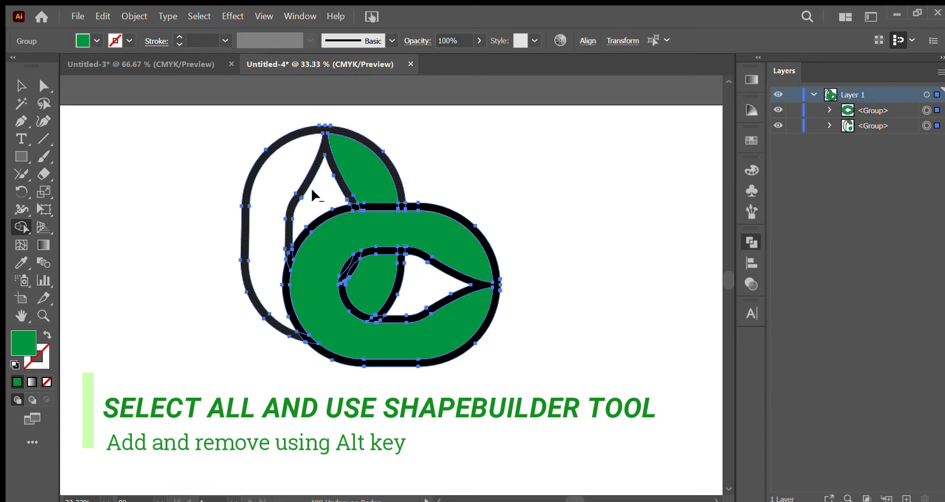
{"action": "left_click", "coordinate": [363, 184], "text": "alt"}
{"action": "left_click", "coordinate": [370, 283]}
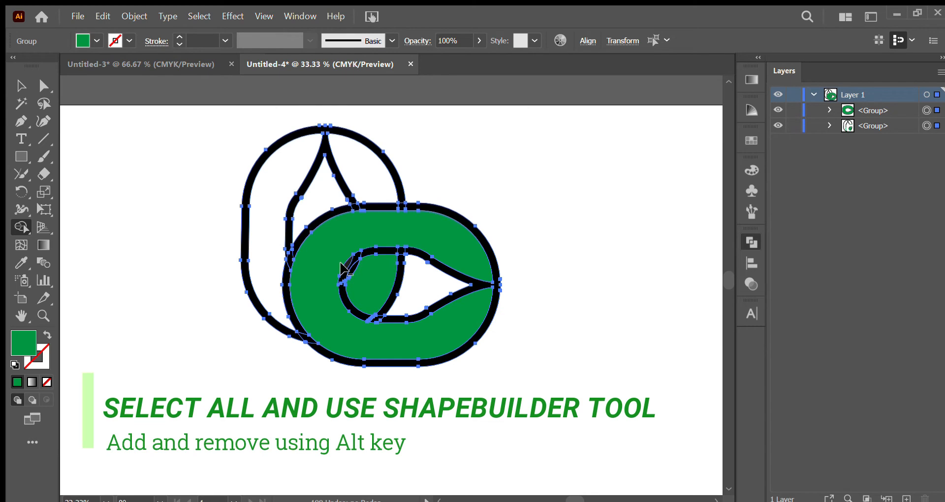
{"action": "left_click", "coordinate": [374, 280], "text": "alt"}
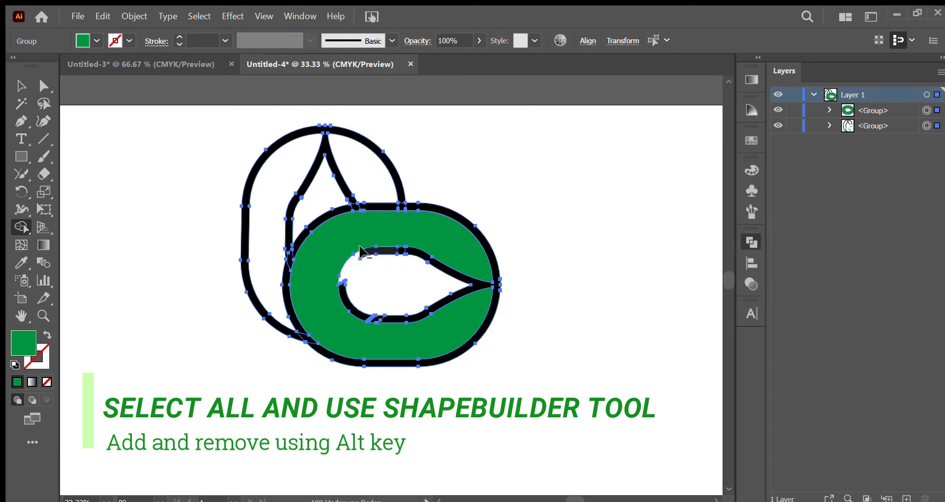
Delete the black outline segments and leftover fragments inside the front C's hole and around its outer edge.
{"action": "left_click", "coordinate": [387, 262], "text": "alt"}
{"action": "left_click", "coordinate": [340, 284], "text": "alt"}
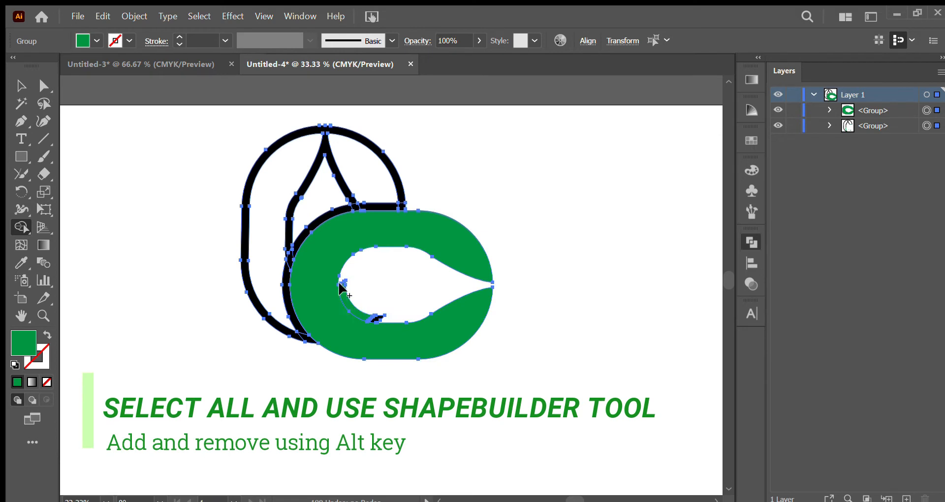
{"action": "key", "text": "ctrl+z"}
{"action": "left_click", "coordinate": [341, 288], "text": "alt"}
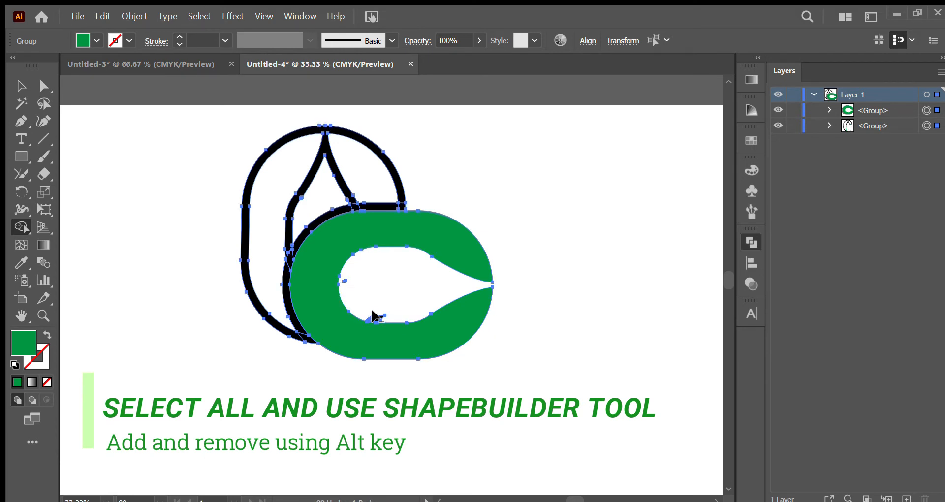
{"action": "left_click", "coordinate": [374, 311], "text": "alt"}
Delete the remaining black band along the front C's upper and left edge, leaving a gap between the two shapes.
{"action": "left_click", "coordinate": [310, 225], "text": "alt"}
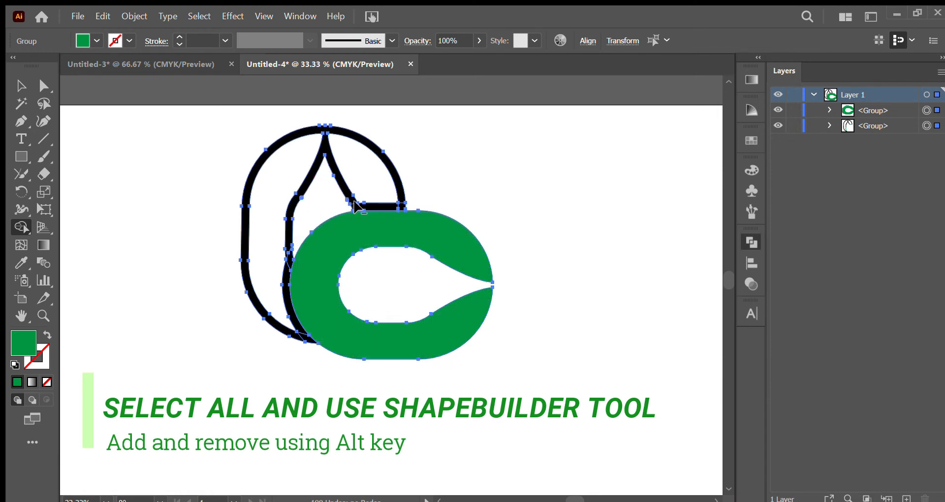
{"action": "left_click_drag", "start_coordinate": [352, 206], "coordinate": [404, 207]}
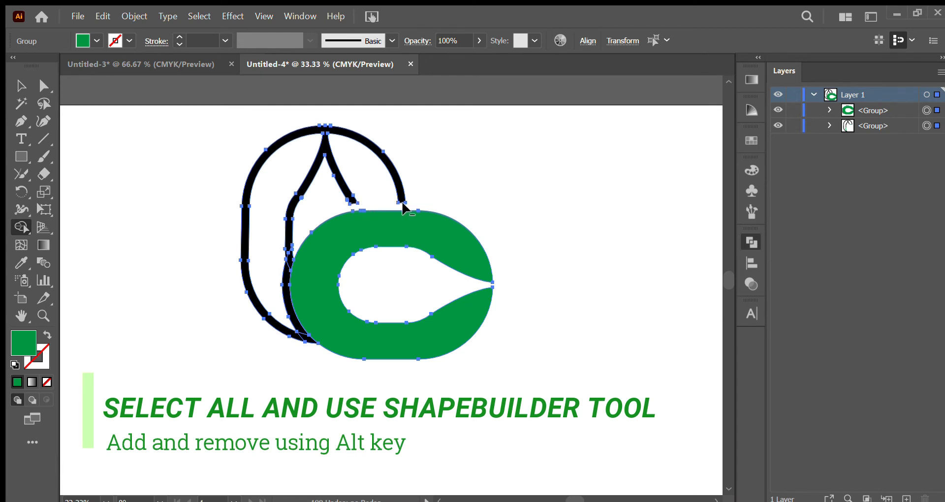
{"action": "left_click", "coordinate": [286, 271], "text": "alt"}
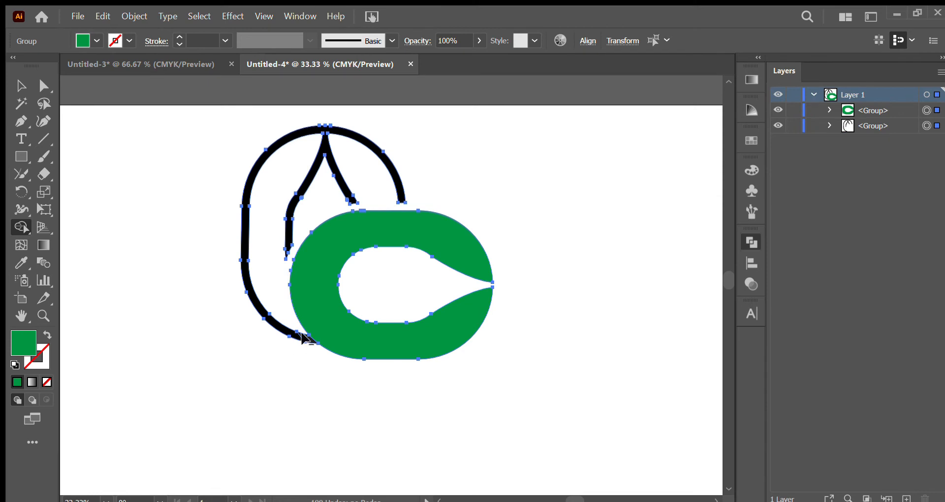
{"action": "key", "text": "v"}
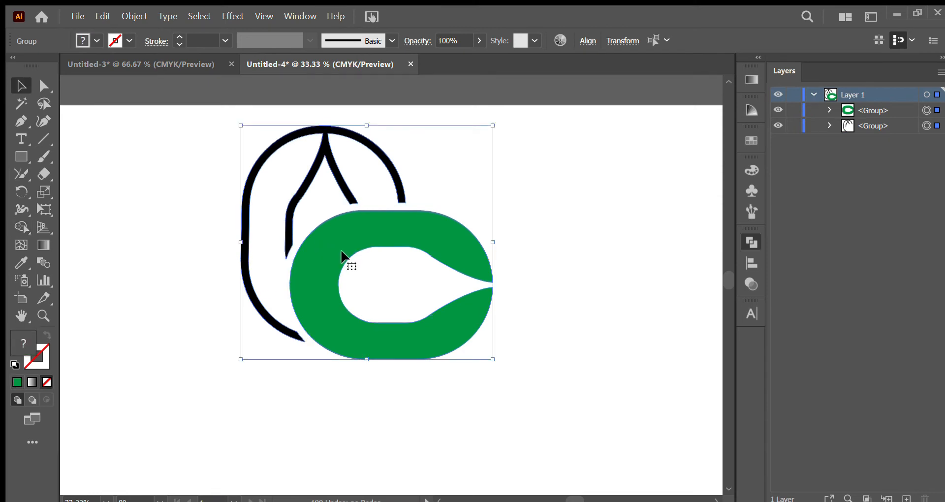
Move the artwork down and fill both shapes with a linear yellow-to-green gradient.
{"action": "left_click_drag", "start_coordinate": [312, 239], "coordinate": [338, 321]}
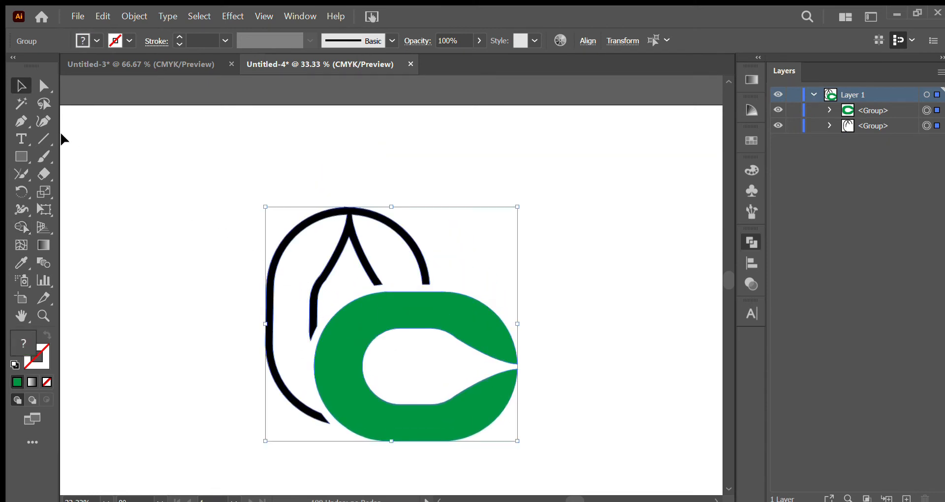
{"action": "left_click", "coordinate": [44, 244]}
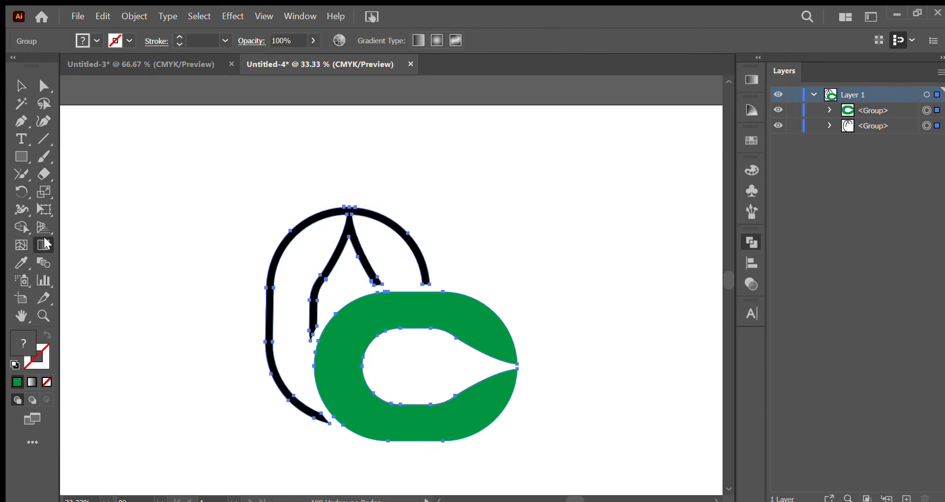
{"action": "left_click", "coordinate": [631, 87]}
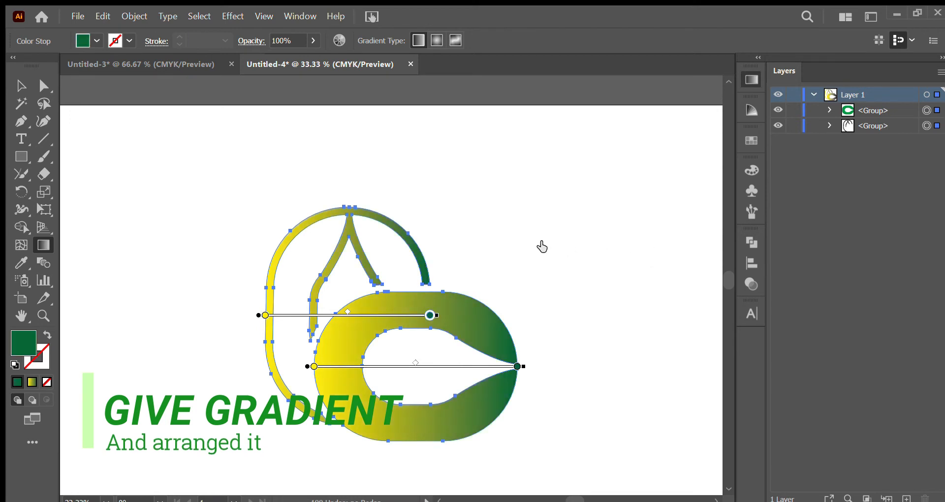
{"action": "left_click", "coordinate": [545, 249]}
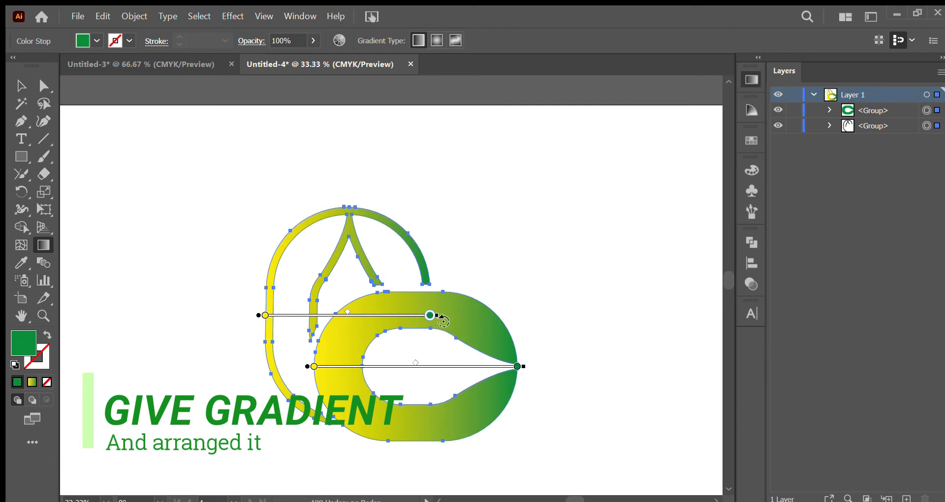
Turn the outline shape's gradient vertical, running from yellow at its top to green at its lower end.
{"action": "mouse_move", "coordinate": [432, 316]}
{"action": "left_mouse_down"}
{"action": "mouse_move", "coordinate": [413, 401]}
{"action": "mouse_move", "coordinate": [348, 463]}
{"action": "left_mouse_up"}
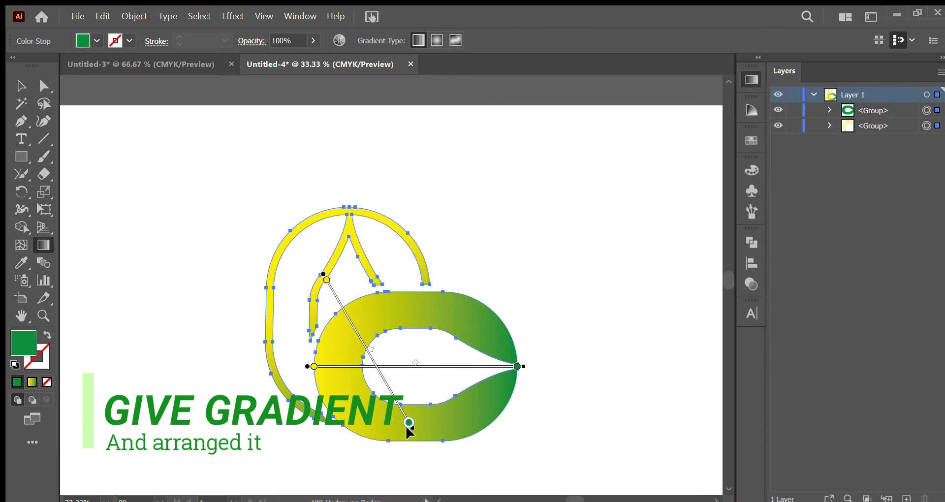
{"action": "left_click_drag", "start_coordinate": [412, 429], "coordinate": [329, 442]}
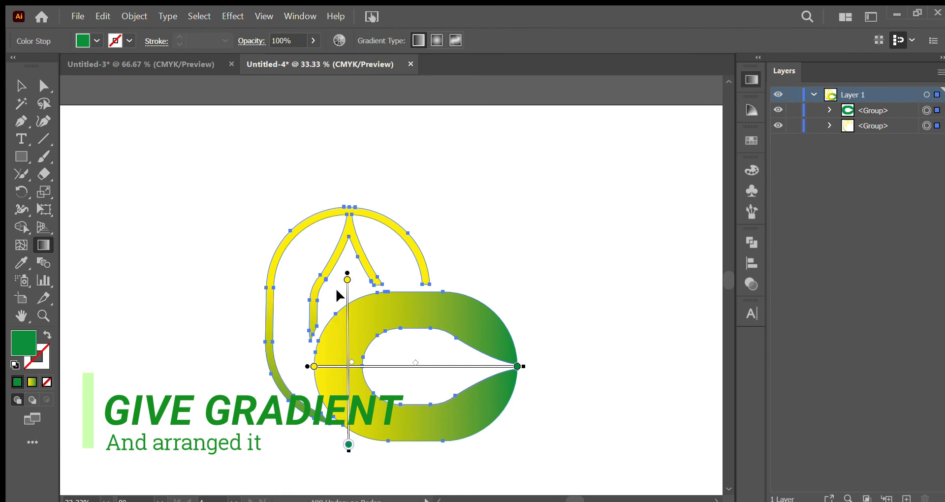
{"action": "left_click_drag", "start_coordinate": [345, 274], "coordinate": [346, 219]}
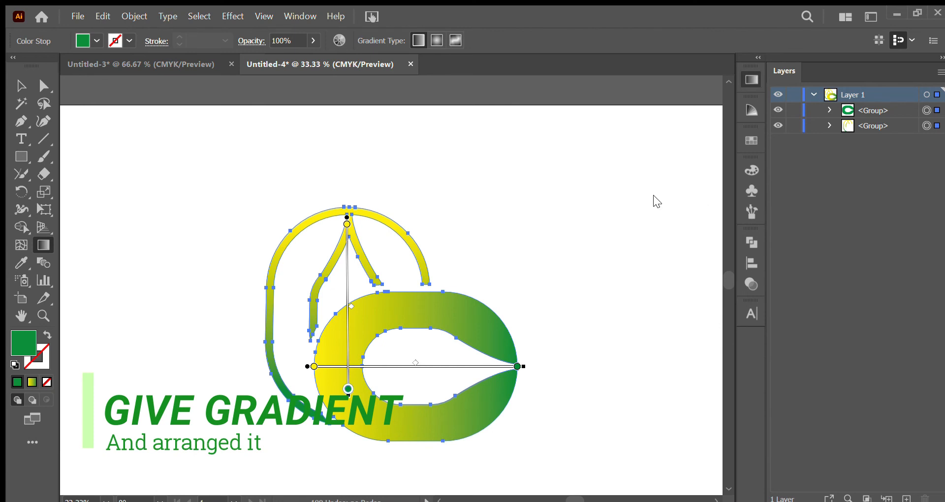
Reverse the C shape's gradient to run from green on its left to yellow on its right, and move the artwork up.
{"action": "left_click_drag", "start_coordinate": [520, 367], "coordinate": [112, 348]}
{"action": "left_click_drag", "start_coordinate": [180, 357], "coordinate": [189, 370]}
{"action": "mouse_move", "coordinate": [319, 368]}
{"action": "left_mouse_down"}
{"action": "mouse_move", "coordinate": [521, 368]}
{"action": "mouse_move", "coordinate": [486, 372]}
{"action": "left_mouse_up"}
{"action": "key", "text": "v"}
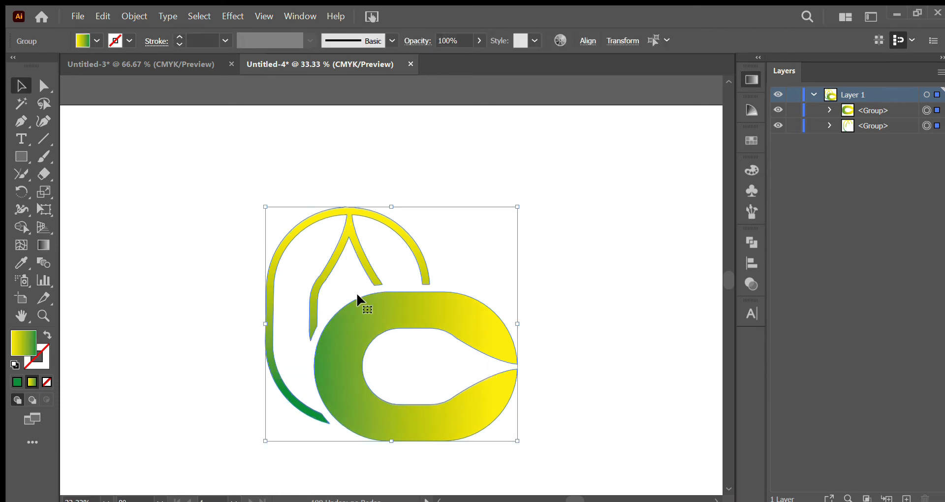
{"action": "left_click_drag", "start_coordinate": [388, 300], "coordinate": [334, 214]}
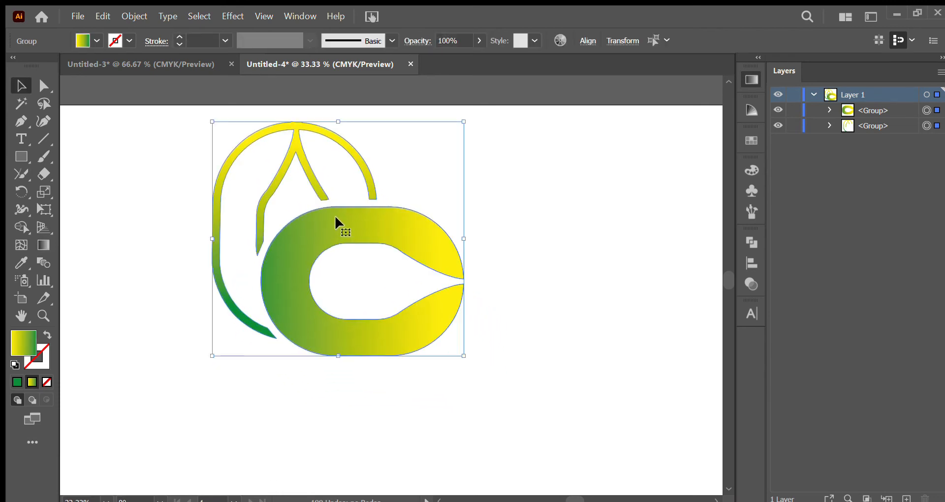
Create a wide area text frame below the logo and clear its placeholder text.
{"action": "left_click", "coordinate": [22, 140]}
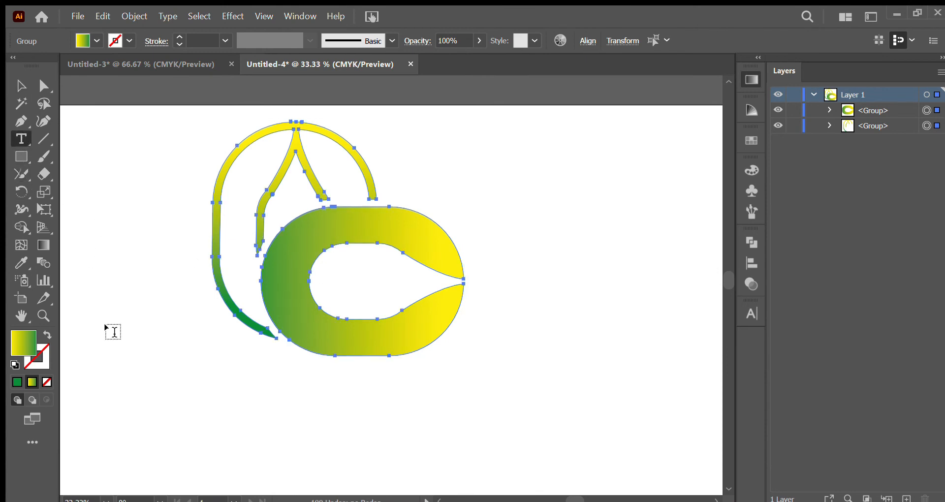
{"action": "left_click_drag", "start_coordinate": [191, 382], "coordinate": [550, 473]}
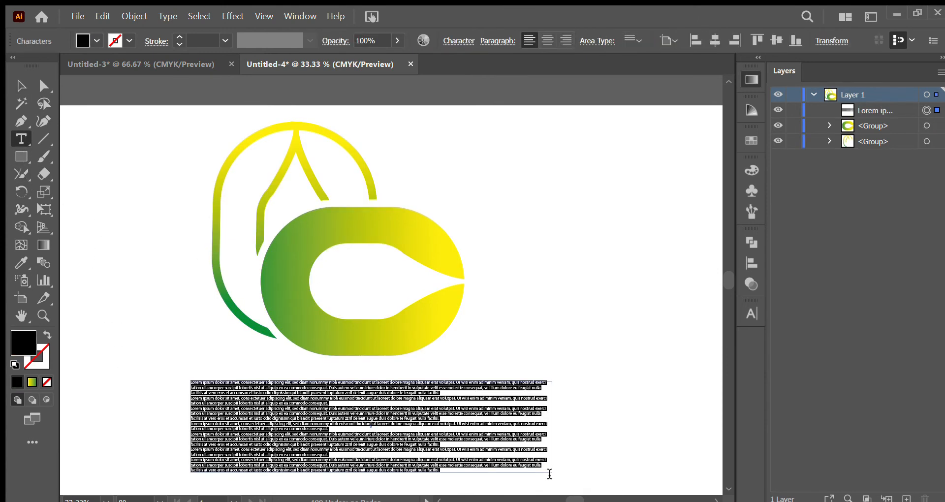
{"action": "key", "text": "Delete"}
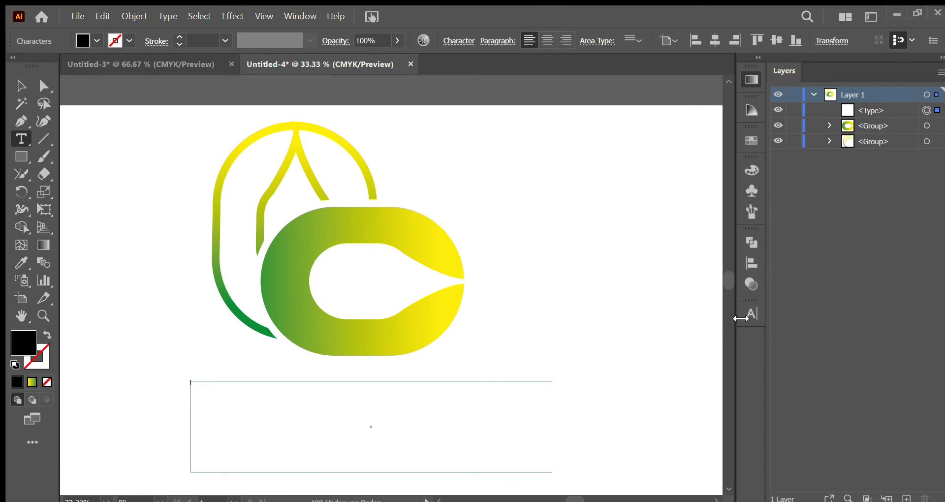
{"action": "key", "text": "Escape"}
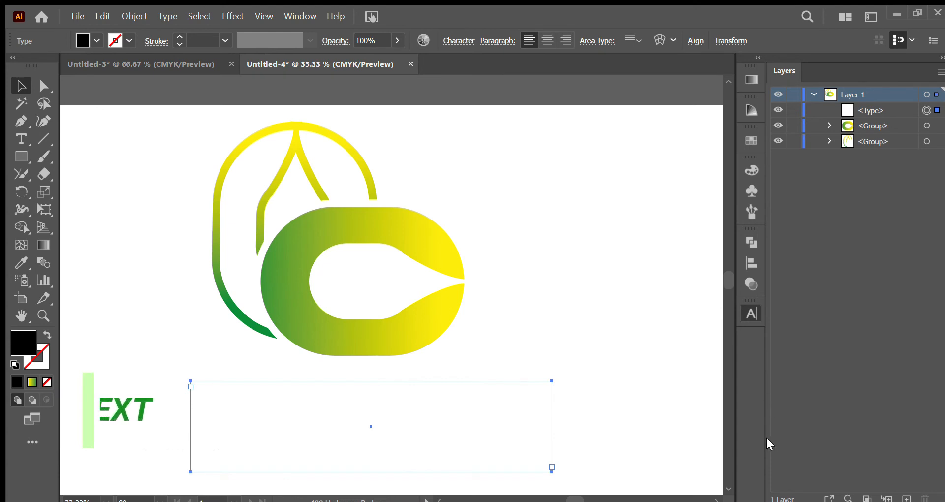
Enter the text ECO LEAVE in the empty frame below the logo.
{"action": "left_click", "coordinate": [21, 138]}
{"action": "left_click", "coordinate": [190, 396]}
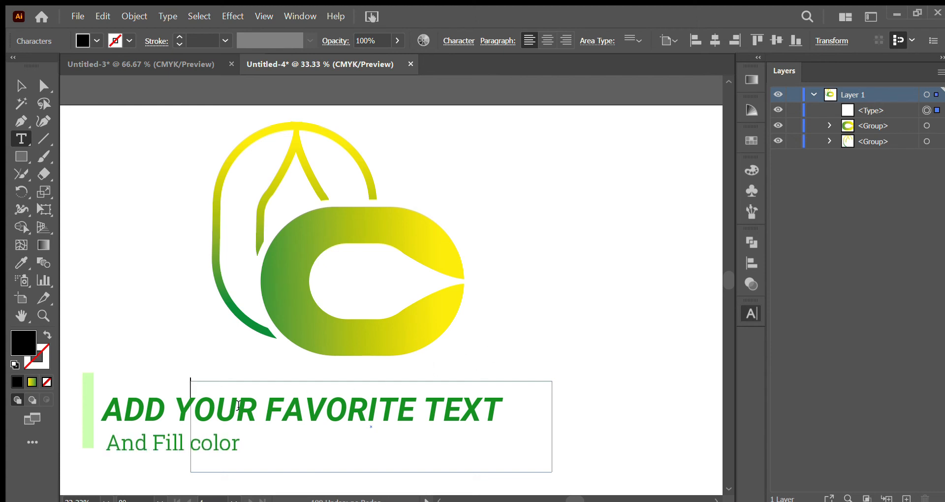
{"action": "type", "text": "O "}
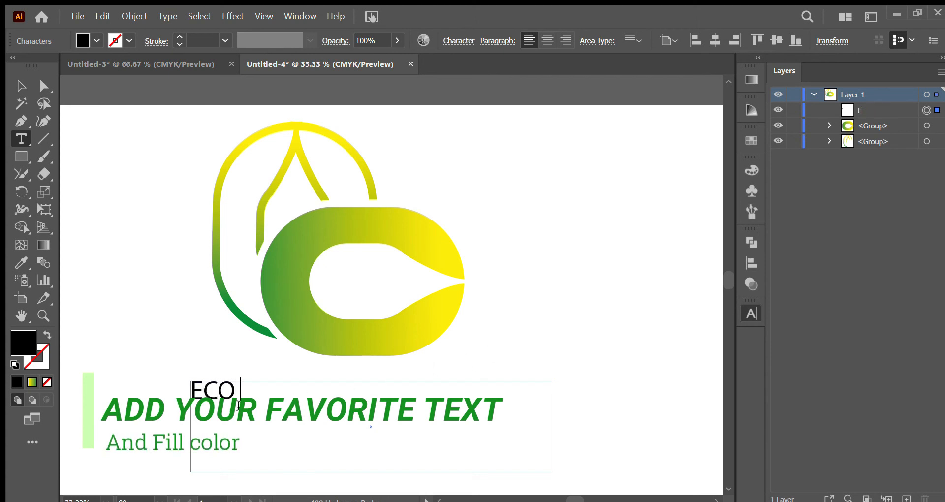
{"action": "type", "text": "LEAVE"}
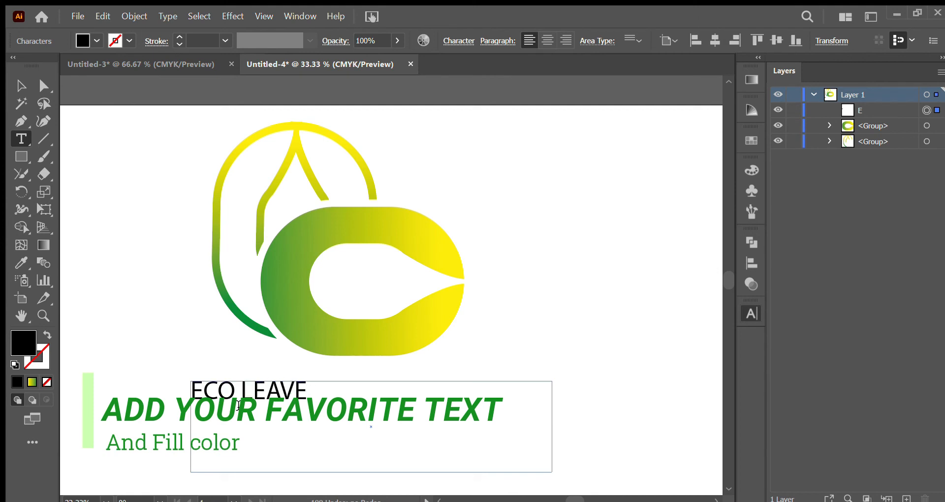
Set the ECO LEAVE text in a wide, bold italic font and convert it to outlines.
{"action": "left_click_drag", "start_coordinate": [191, 391], "coordinate": [307, 391]}
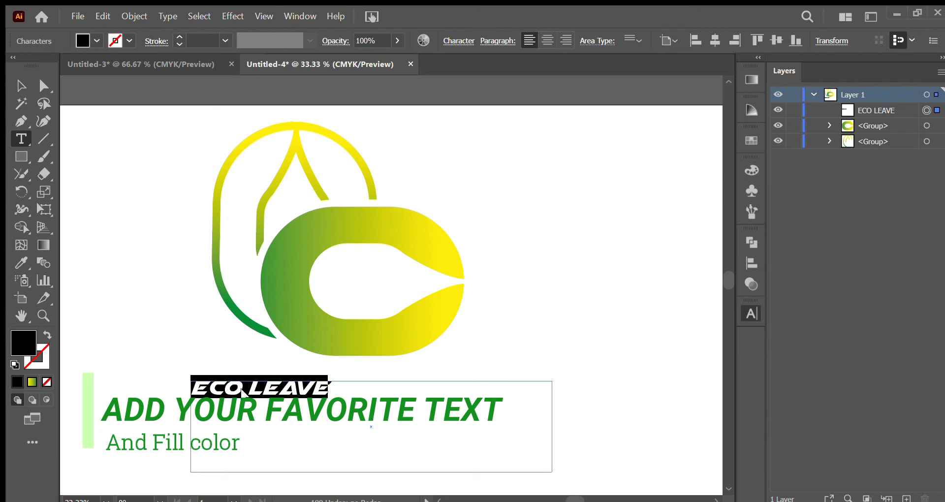
{"action": "left_click", "coordinate": [14, 79]}
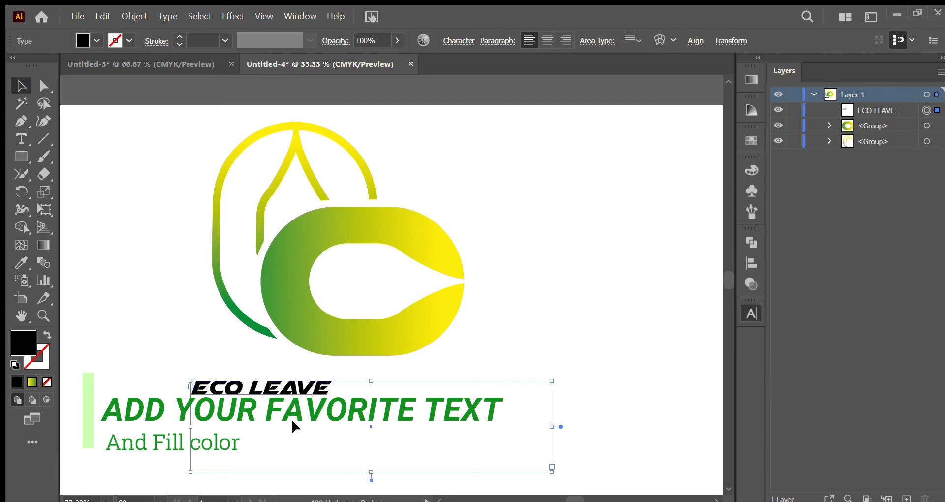
{"action": "key", "text": "ctrl+shift+o"}
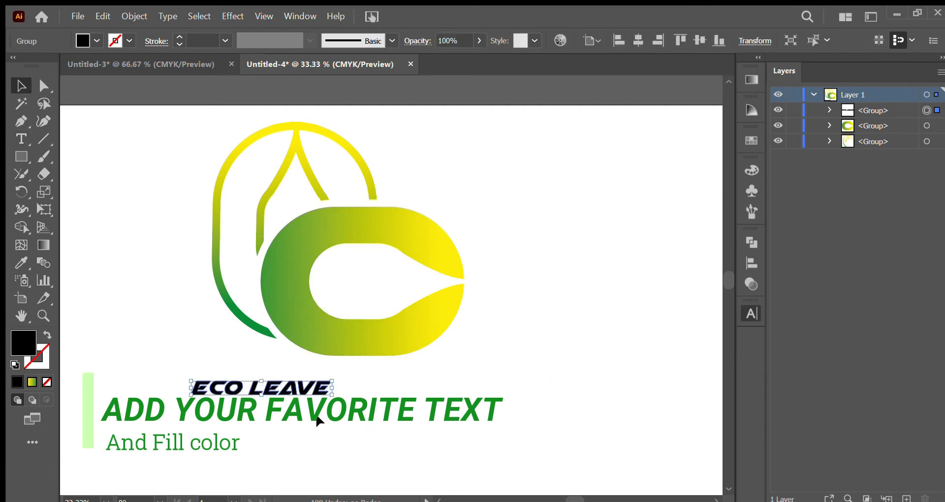
Enlarge the outlined ECO LEAVE text until it is wider than the logo and centre it roughly beneath the logo.
{"action": "left_click_drag", "start_coordinate": [332, 394], "coordinate": [500, 447]}
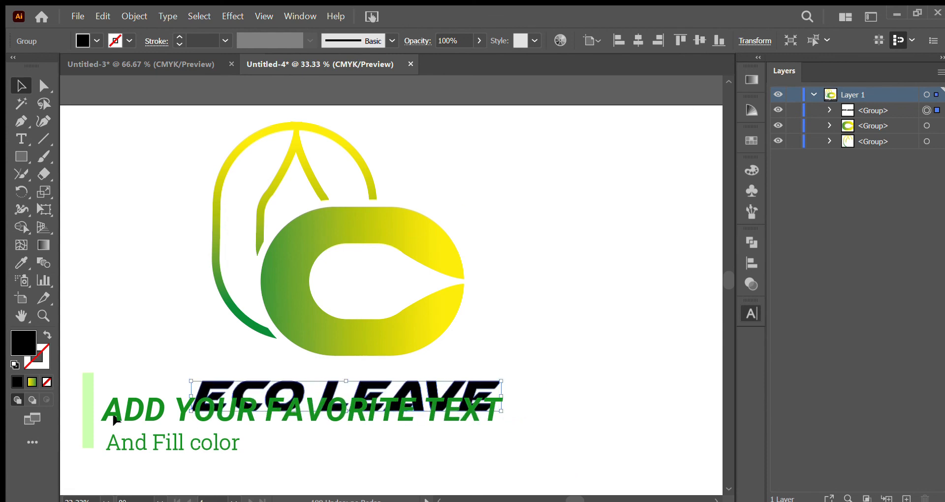
{"action": "left_click_drag", "start_coordinate": [190, 379], "coordinate": [113, 372]}
{"action": "left_click_drag", "start_coordinate": [331, 387], "coordinate": [347, 384]}
{"action": "left_click", "coordinate": [43, 86]}
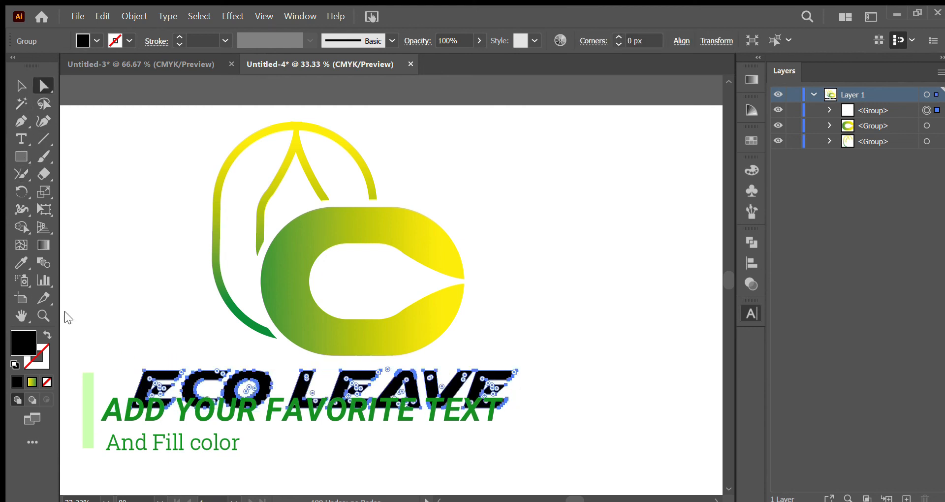
Fill only the ECO letters of the outlined text with solid dark green.
{"action": "left_click_drag", "start_coordinate": [105, 339], "coordinate": [274, 413]}
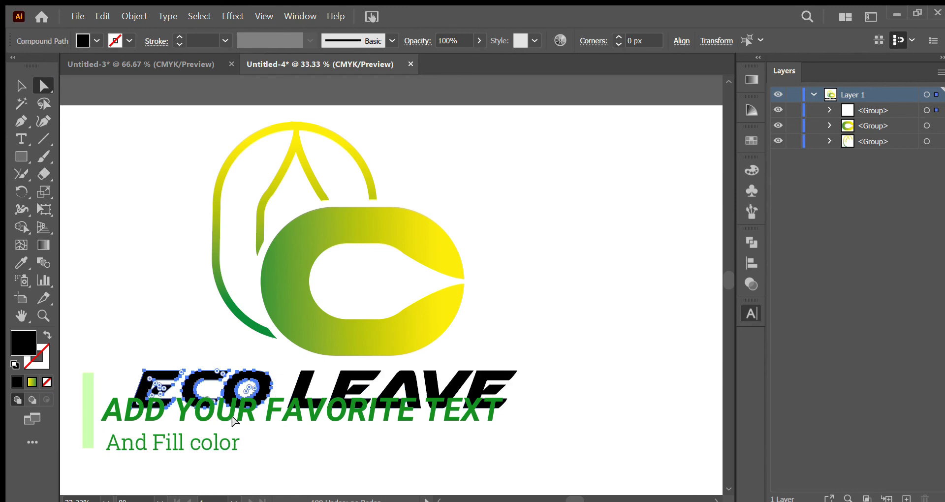
{"action": "left_click", "coordinate": [21, 262]}
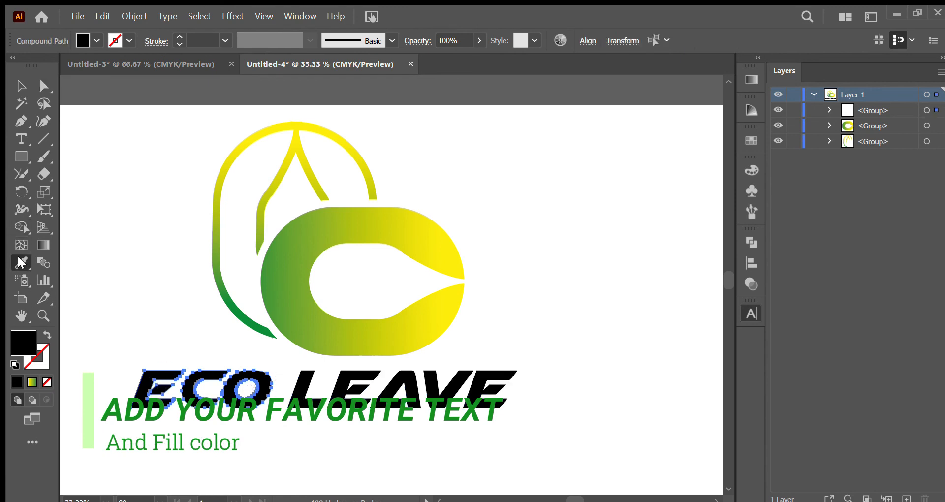
{"action": "left_click", "coordinate": [239, 314]}
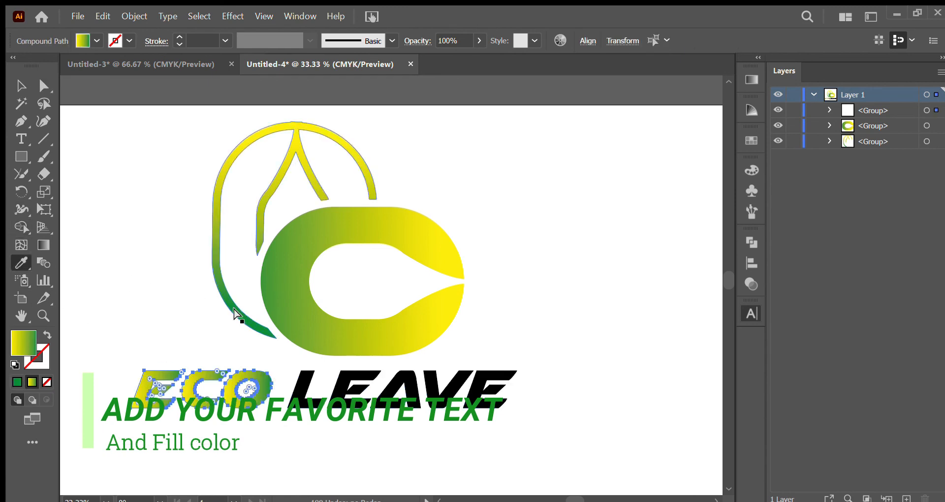
{"action": "key", "text": "ctrl+z"}
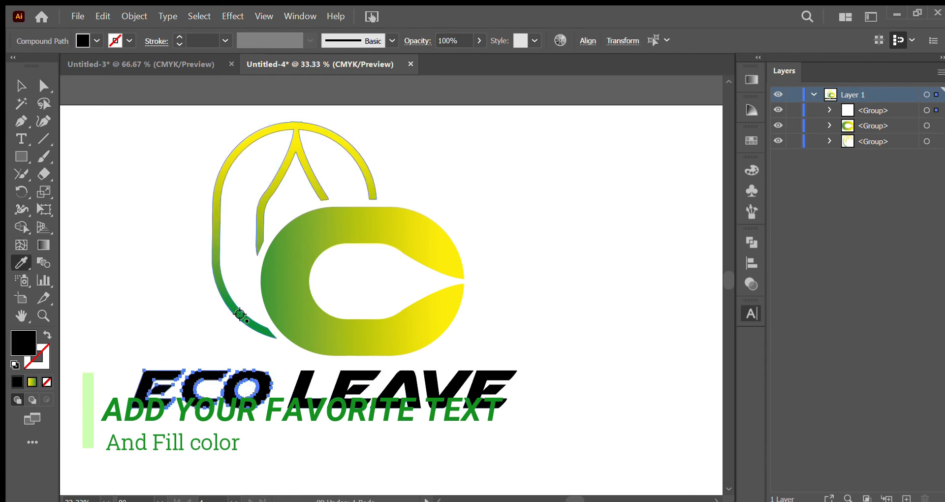
{"action": "left_click", "coordinate": [80, 79]}
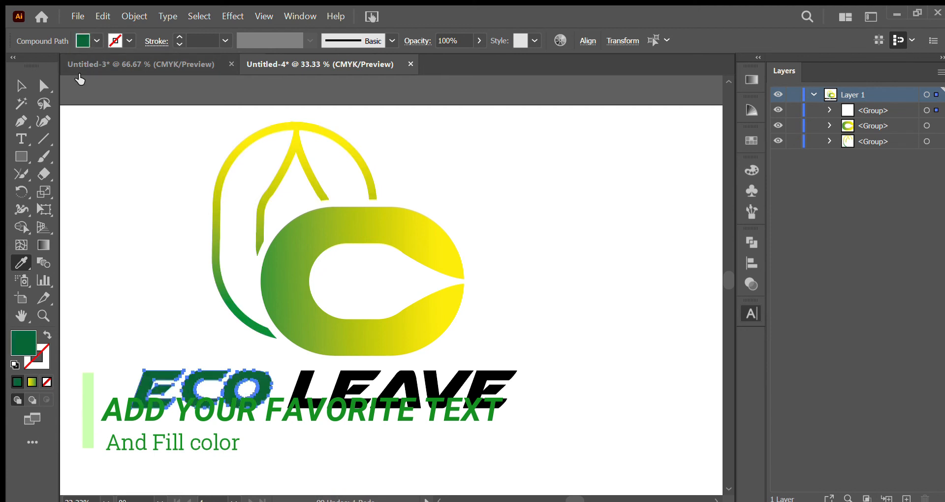
{"action": "left_click", "coordinate": [289, 364]}
{"action": "key", "text": "ctrl+z"}
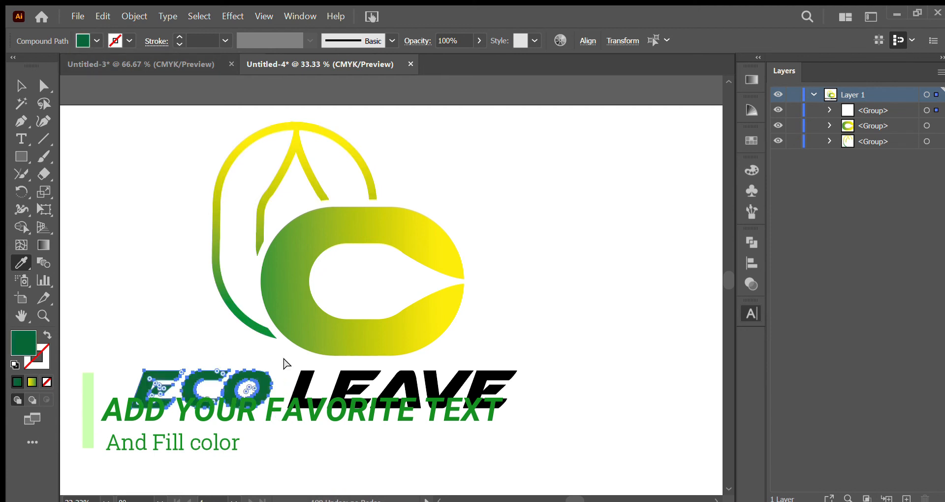
{"action": "key", "text": "v"}
{"action": "left_click", "coordinate": [282, 356]}
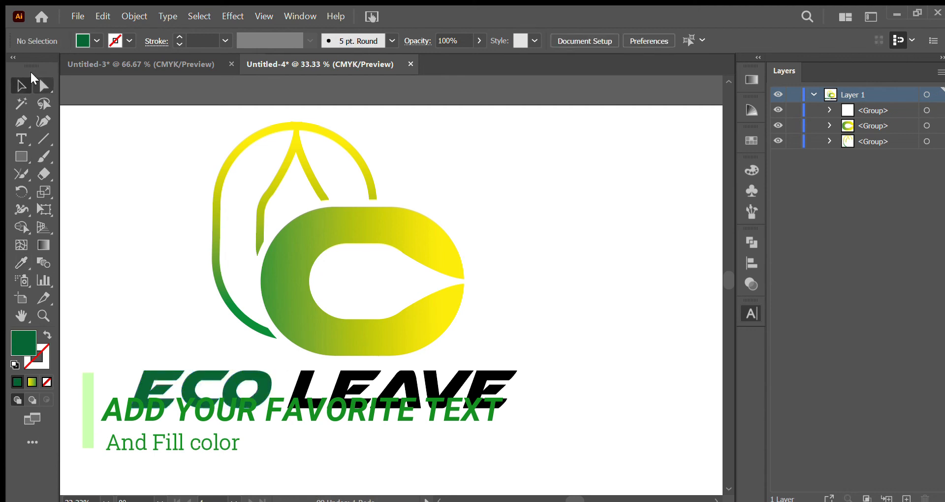
Fill the LEAVE letters of the outlined text with a solid soft lime-yellow.
{"action": "left_click_drag", "start_coordinate": [283, 357], "coordinate": [513, 424]}
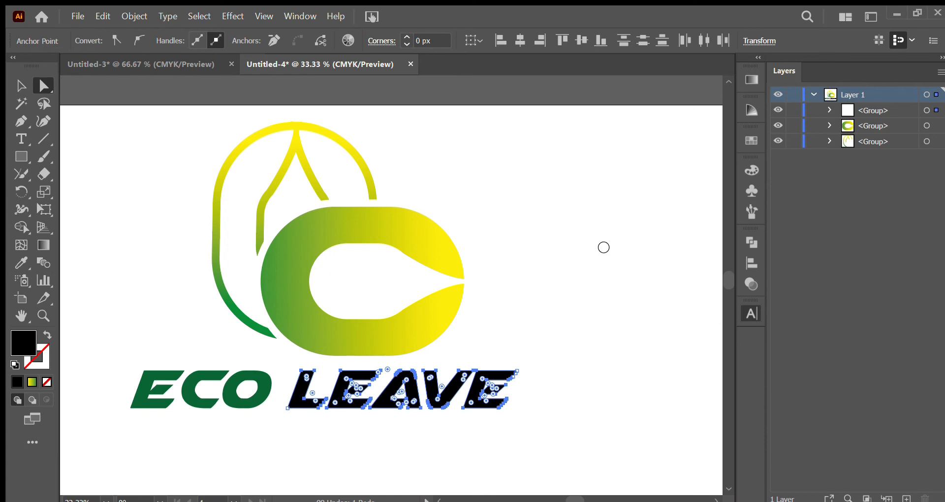
{"action": "key", "text": "ctrl+shift+z"}
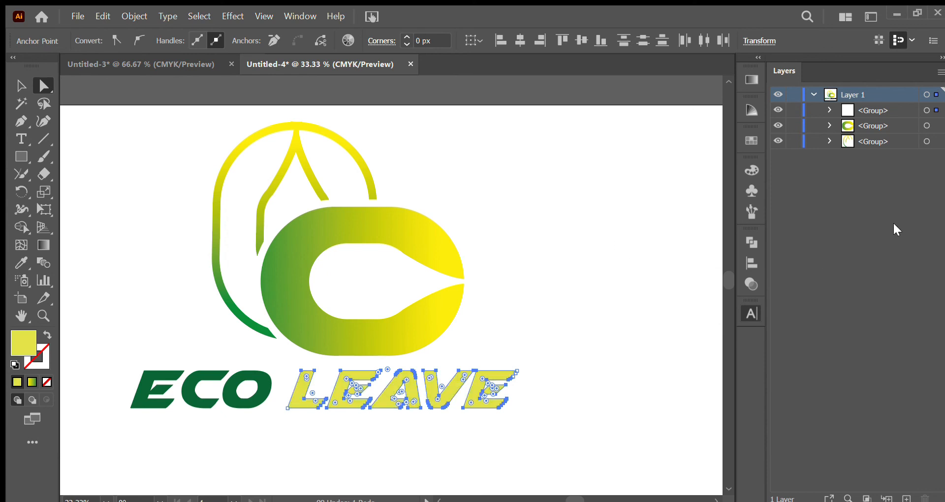
{"action": "left_click", "coordinate": [18, 86]}
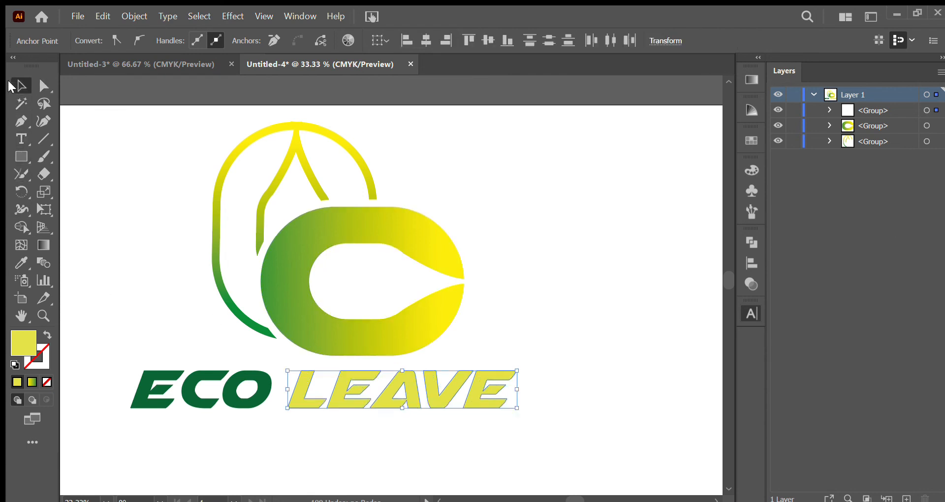
Create an area text frame below ECO LEAVE and replace its placeholder text with TAGLINE.
{"action": "scroll", "coordinate": [204, 395], "scroll_direction": "down", "scroll_amount": 2}
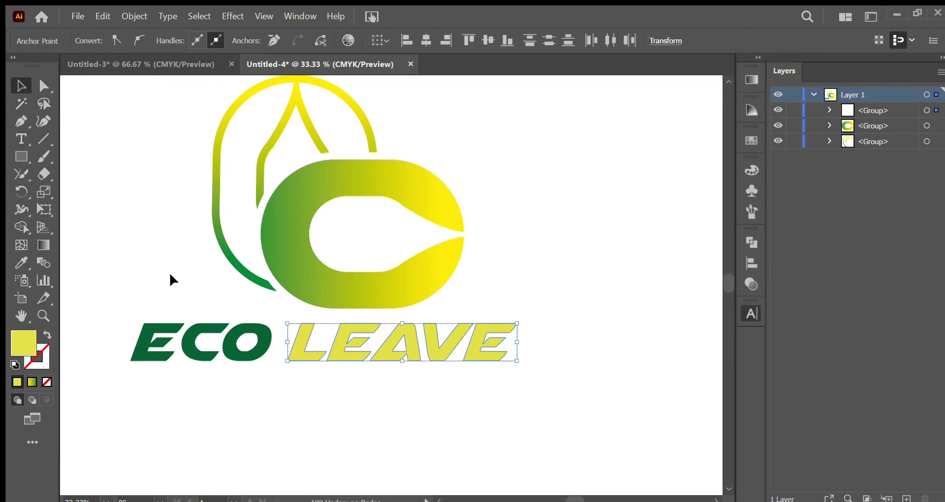
{"action": "left_click", "coordinate": [21, 139]}
{"action": "left_click_drag", "start_coordinate": [205, 407], "coordinate": [508, 470]}
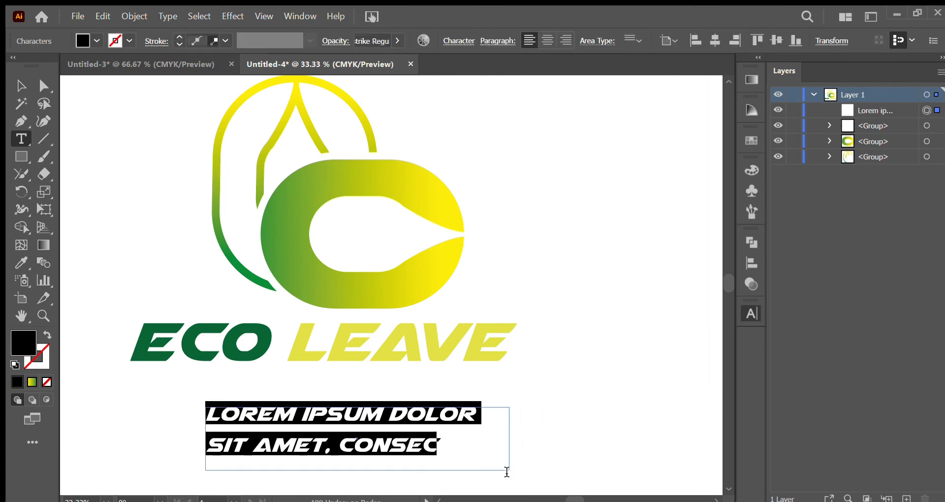
{"action": "key", "text": "BackSpace"}
{"action": "type", "text": "T"}
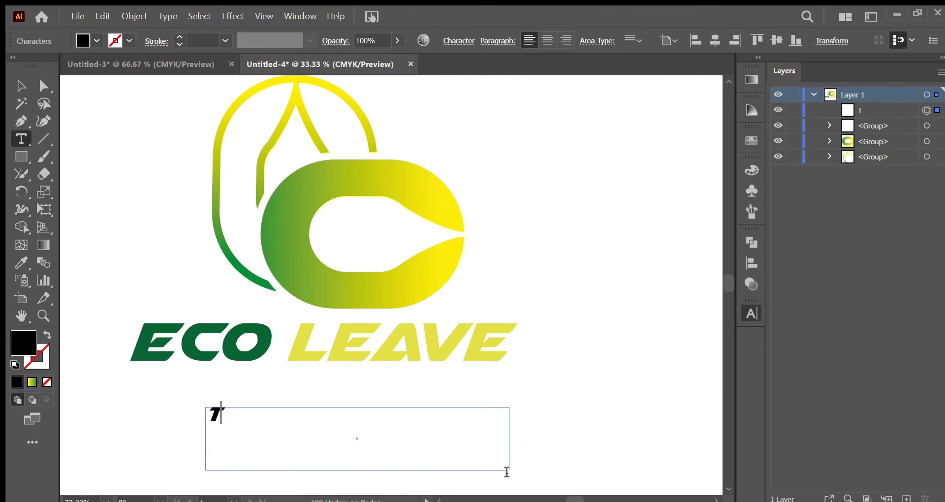
{"action": "type", "text": "AGLINE"}
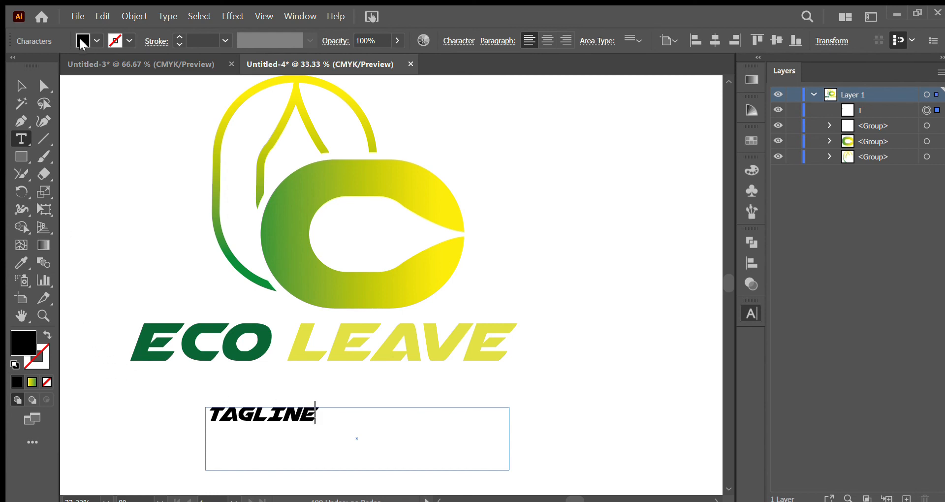
{"action": "key", "text": "Escape"}
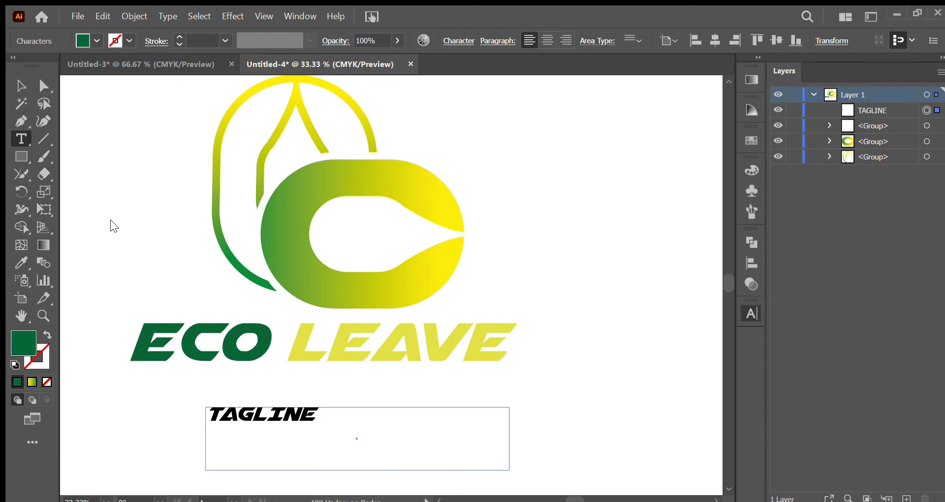
Fill the TAGLINE text with the same dark green as the ECO letters.
{"action": "left_click", "coordinate": [20, 86]}
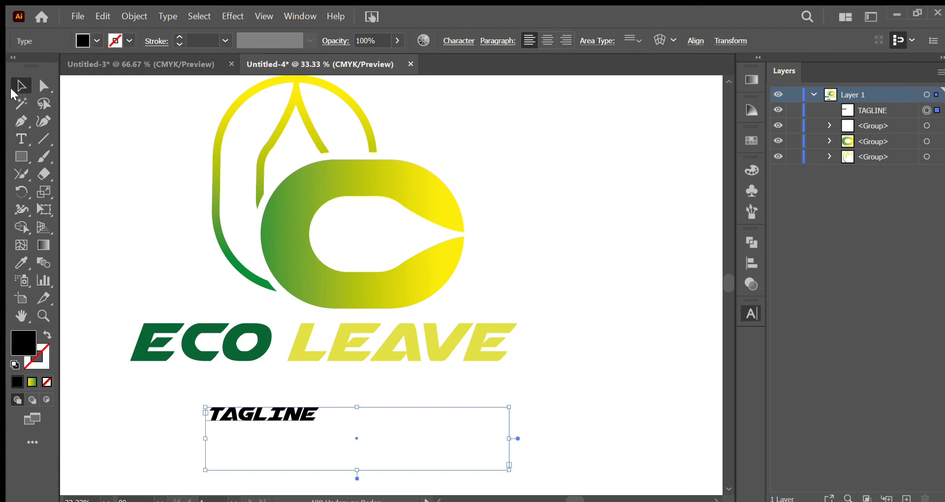
{"action": "left_click", "coordinate": [88, 40]}
{"action": "left_click", "coordinate": [80, 81]}
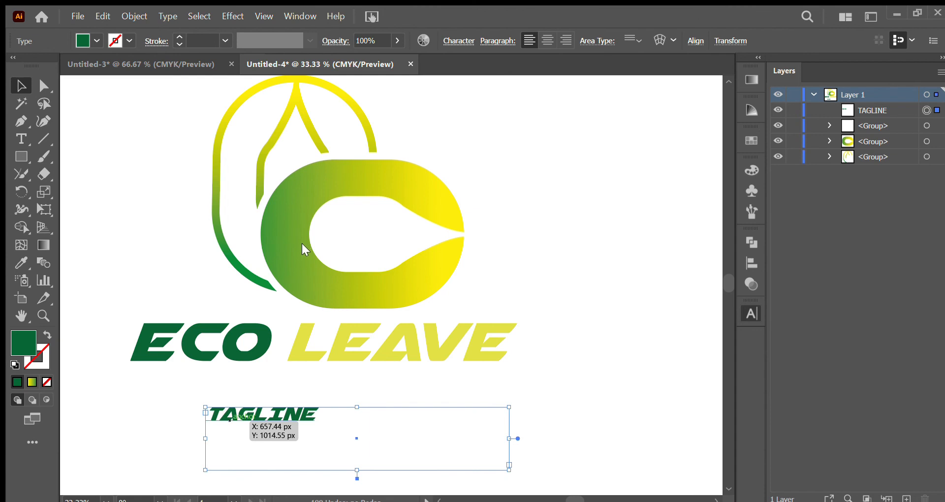
Convert the TAGLINE text to outlines, then enlarge it and place it roughly centred just beneath ECO LEAVE.
{"action": "key", "text": "ctrl+shift+o"}
{"action": "left_click_drag", "start_coordinate": [293, 421], "coordinate": [399, 412]}
{"action": "left_click_drag", "start_coordinate": [329, 381], "coordinate": [337, 379]}
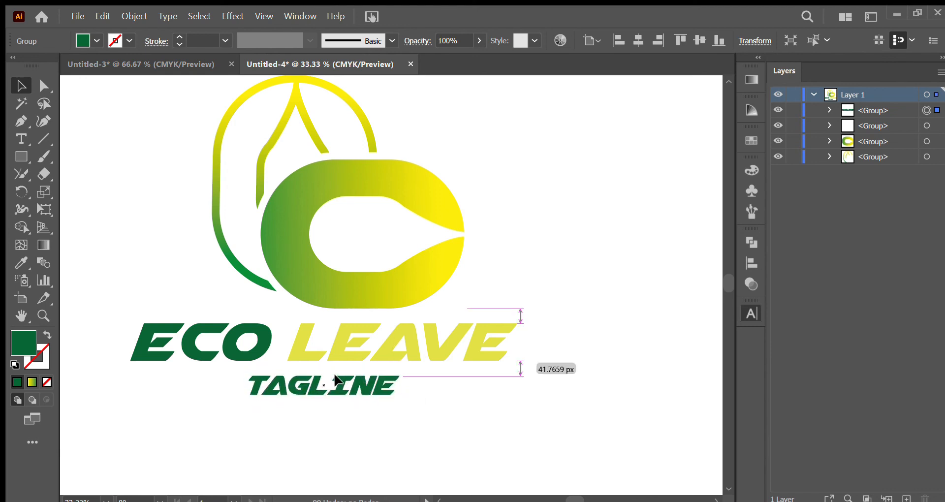
Move both gradient logo shapes together slightly up and left, widening the gap above ECO LEAVE.
{"action": "left_click", "coordinate": [333, 311]}
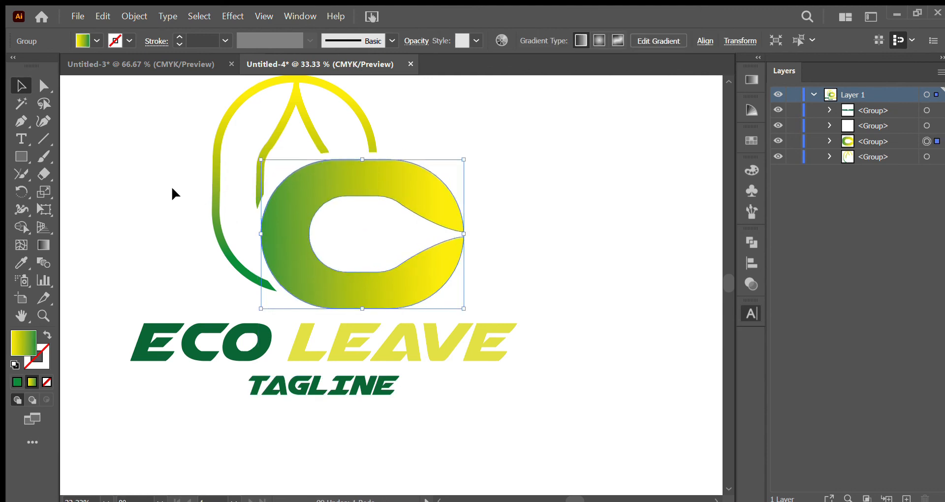
{"action": "left_click", "coordinate": [217, 213], "text": "shift"}
{"action": "left_click_drag", "start_coordinate": [297, 249], "coordinate": [291, 232]}
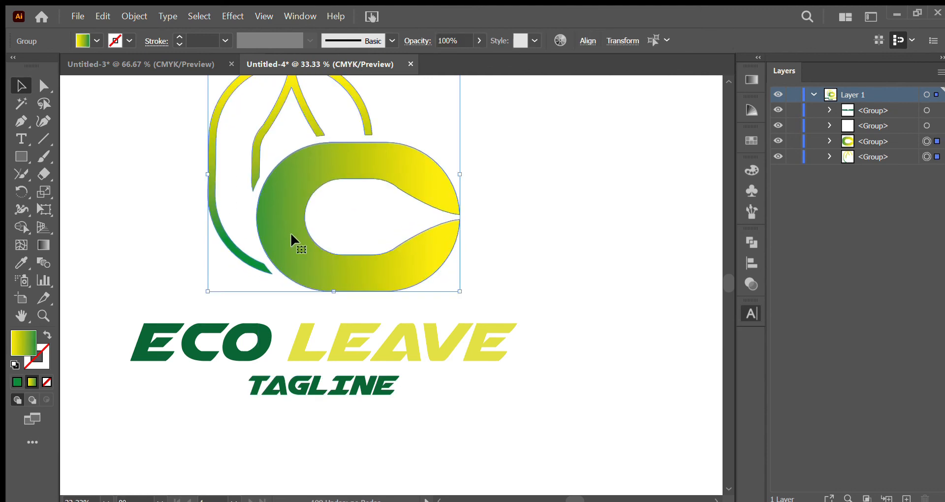
Select the two logo shapes, ECO LEAVE and TAGLINE, and align them to a common horizontal centre.
{"action": "key", "text": "ctrl+minus"}
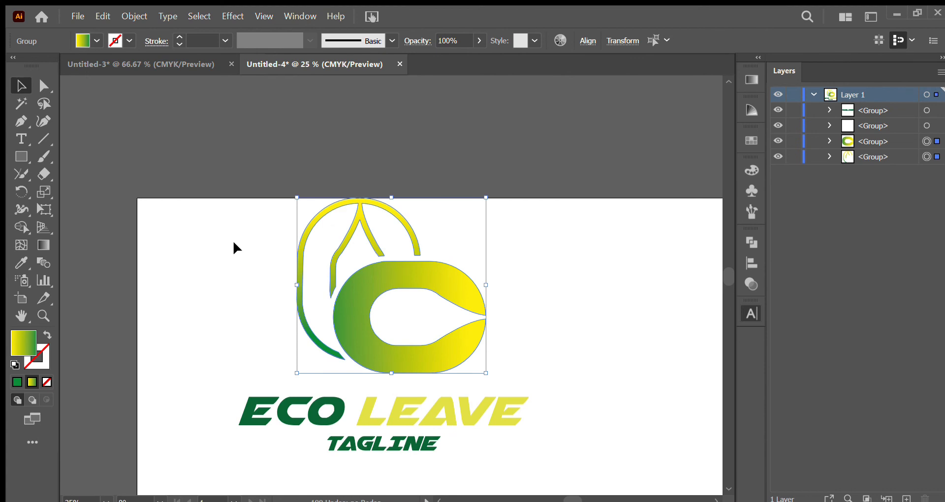
{"action": "left_click_drag", "start_coordinate": [235, 248], "coordinate": [526, 488]}
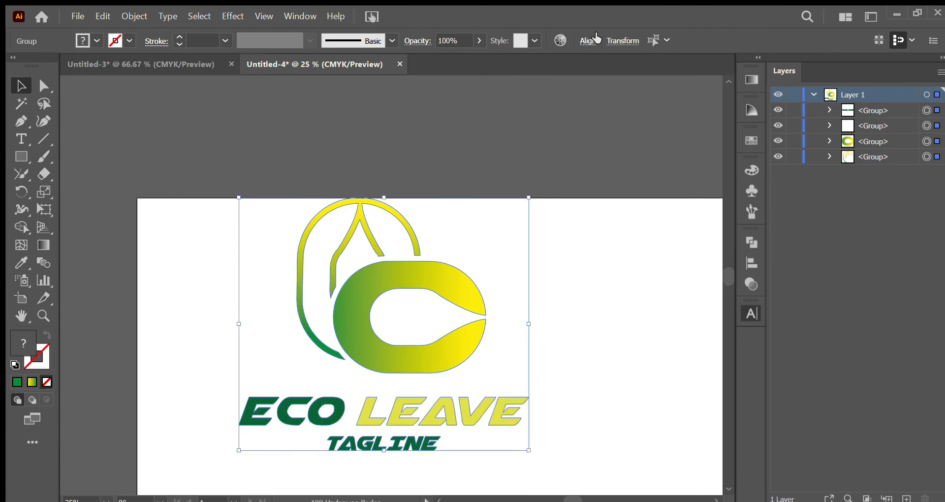
{"action": "key", "text": "F3"}
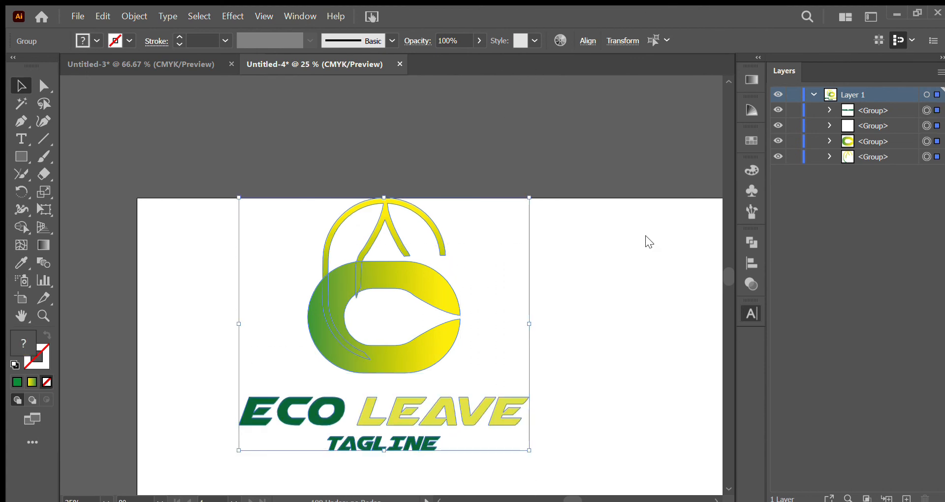